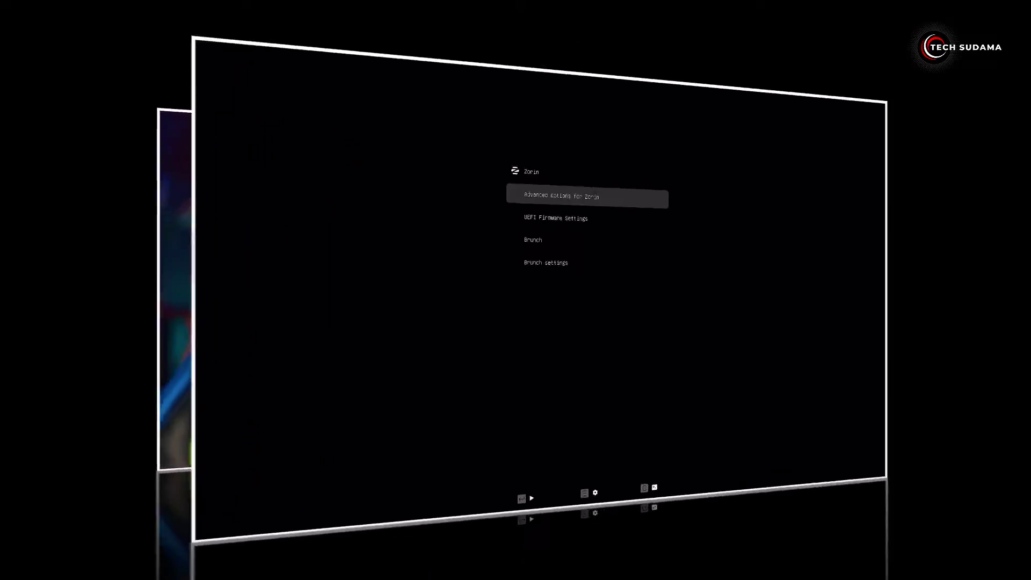
Step: Select the third GRUB boot entry and boot the computer
key("Down")
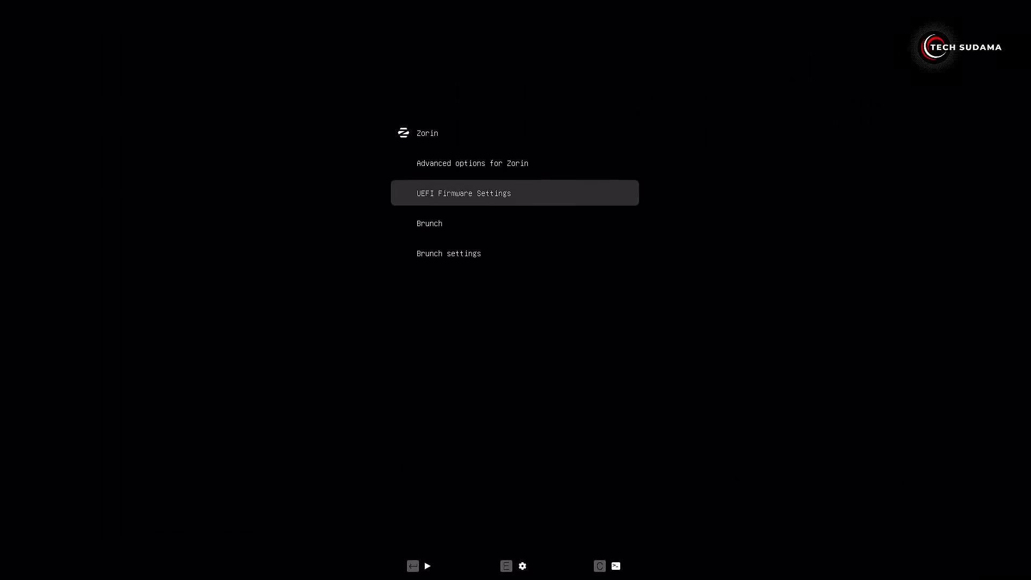
key("Down")
key("Return")
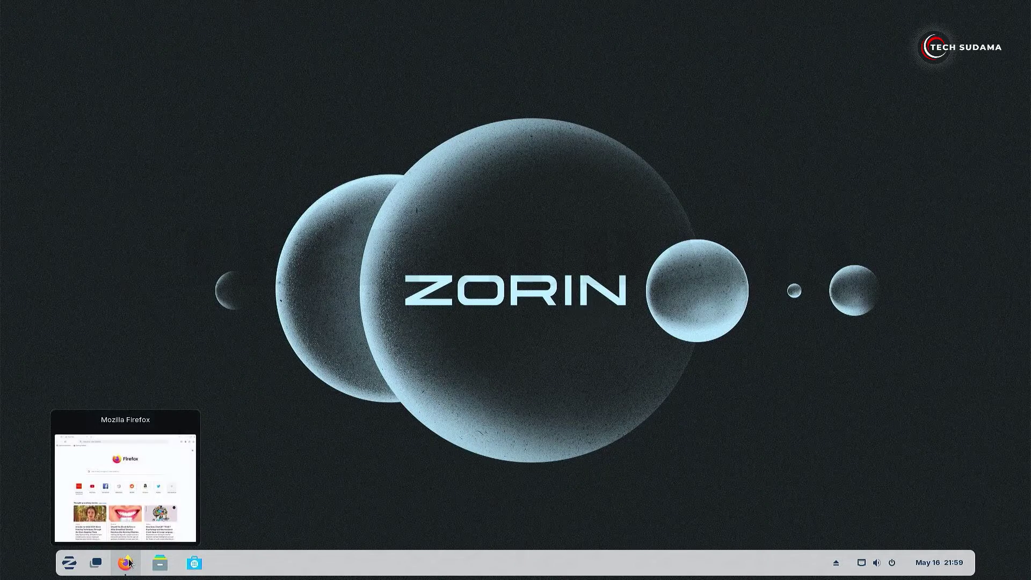
Step: In Firefox, visit the GParted download page, then the balenaEtcher Etcher download section
left_click(128, 562)
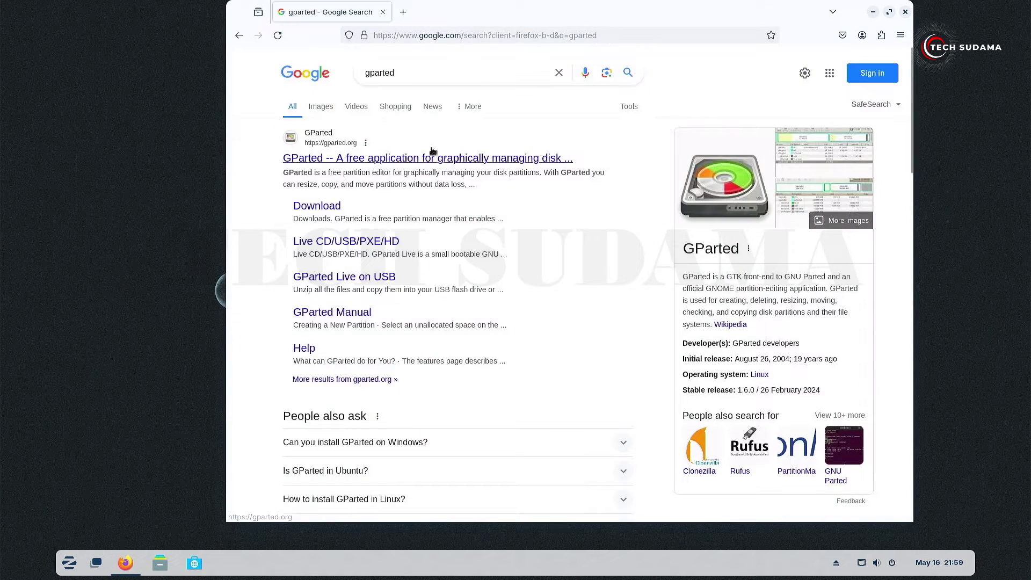
left_click(369, 162)
left_click(304, 95)
scroll(387, 224, "down", 3)
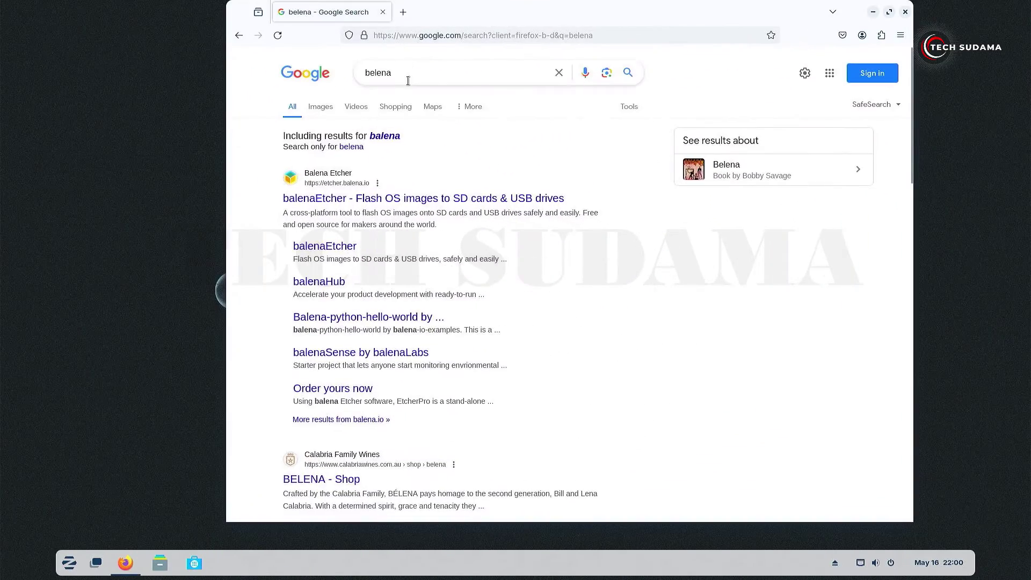
left_click(387, 203)
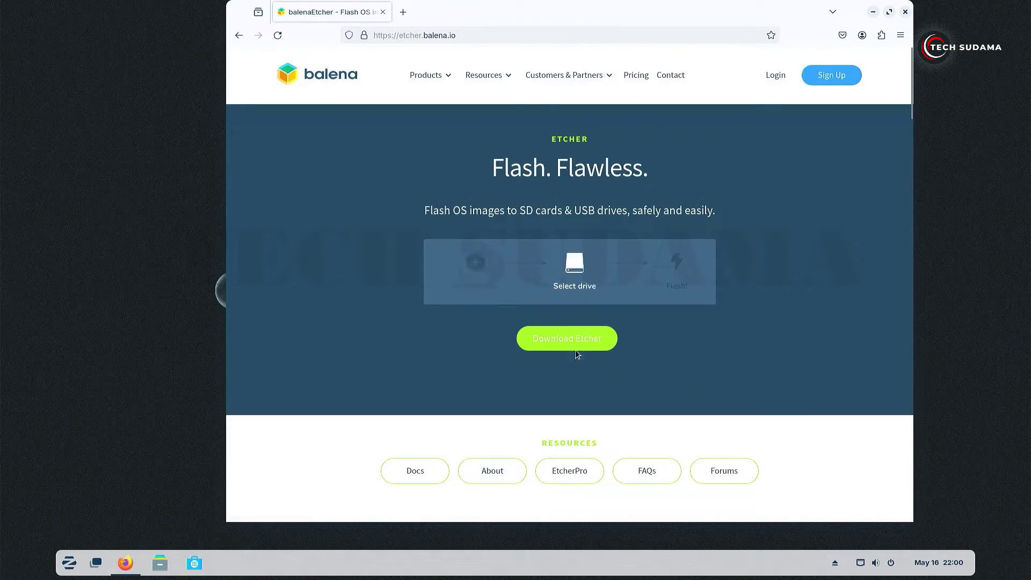
left_click(563, 344)
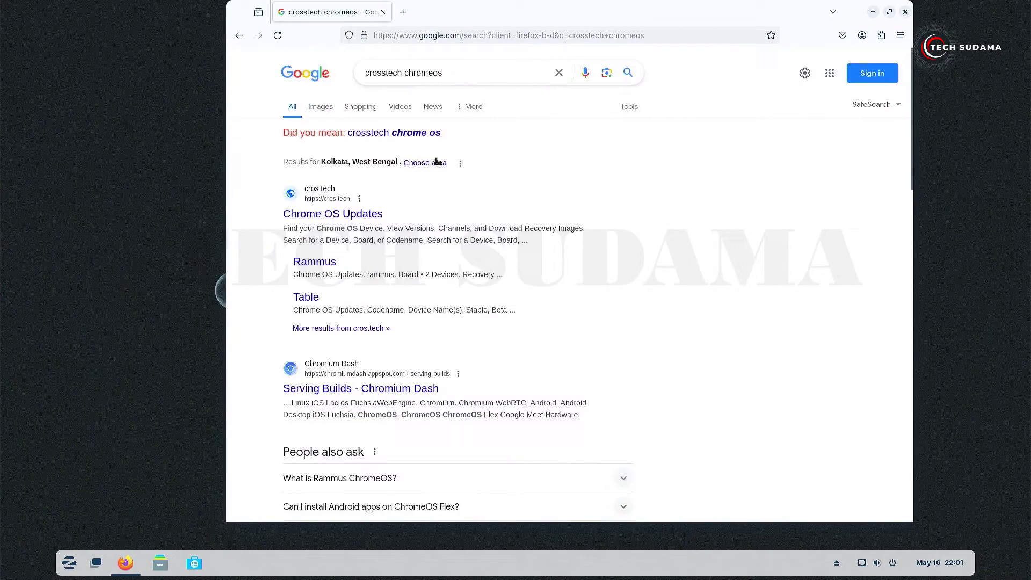
Step: On cros.tech, search 'rammus' and download shyvana's version 124 recovery image
left_click(341, 215)
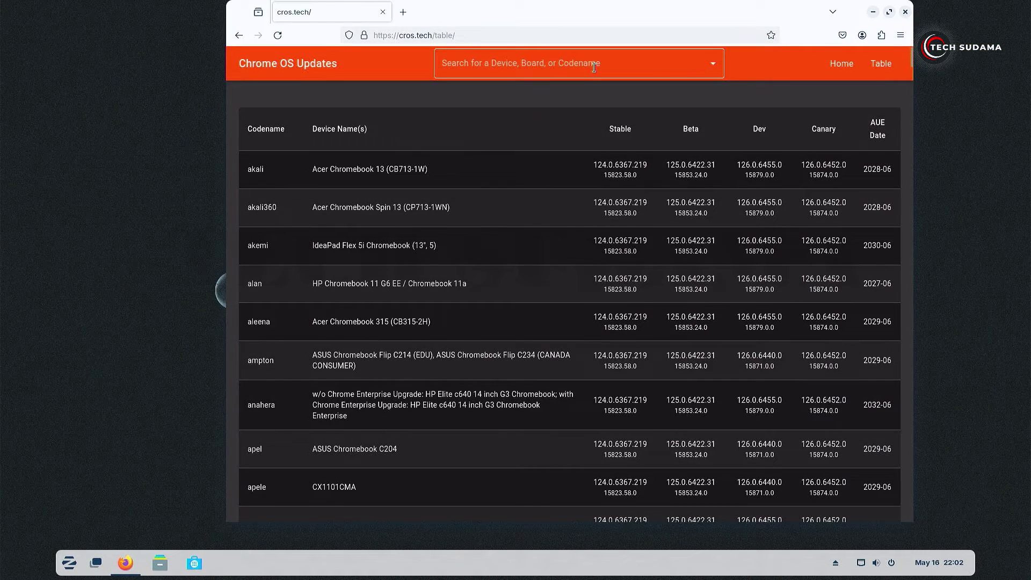
left_click(594, 68)
type("rammus")
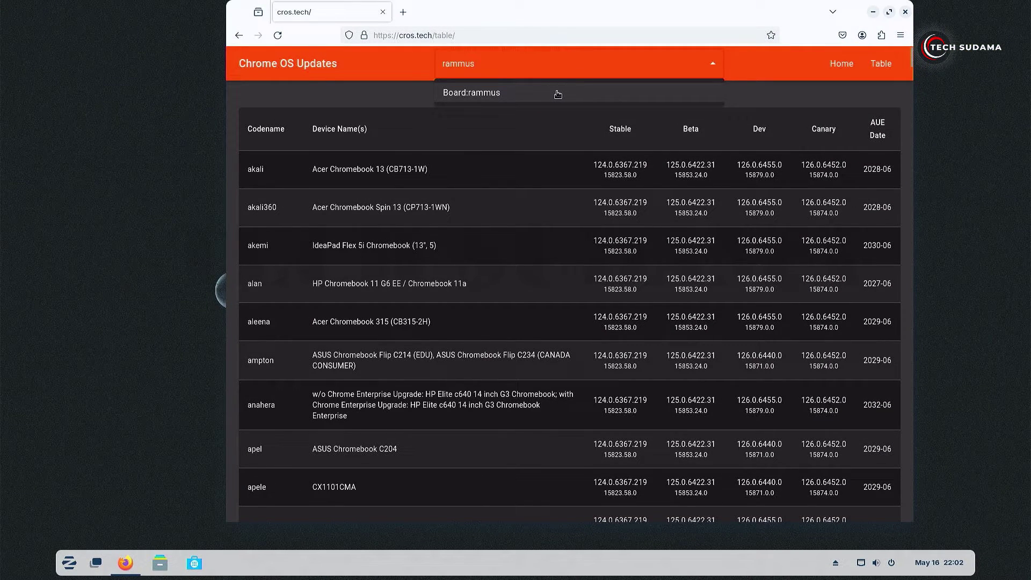
left_click(558, 93)
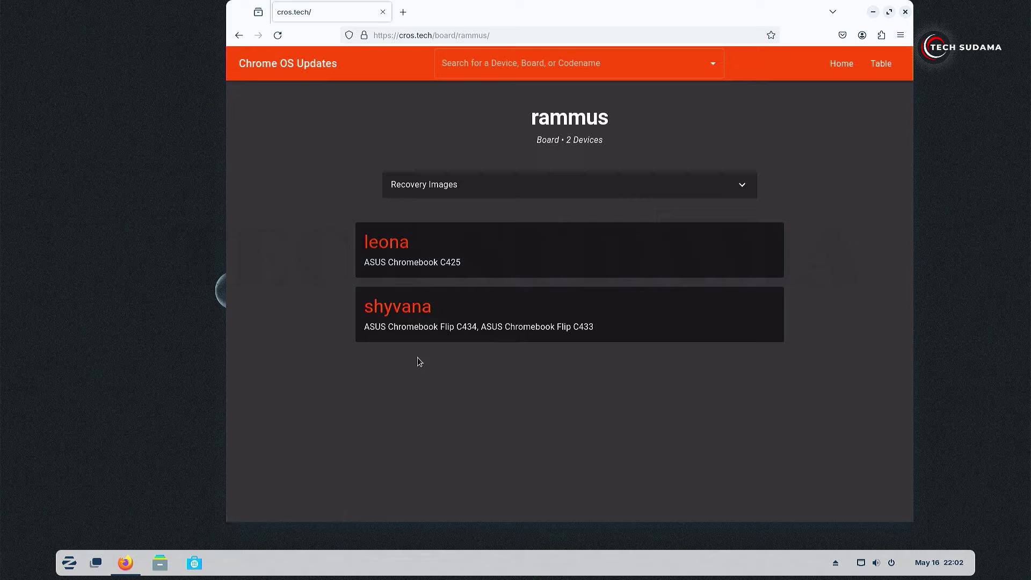
left_click(414, 314)
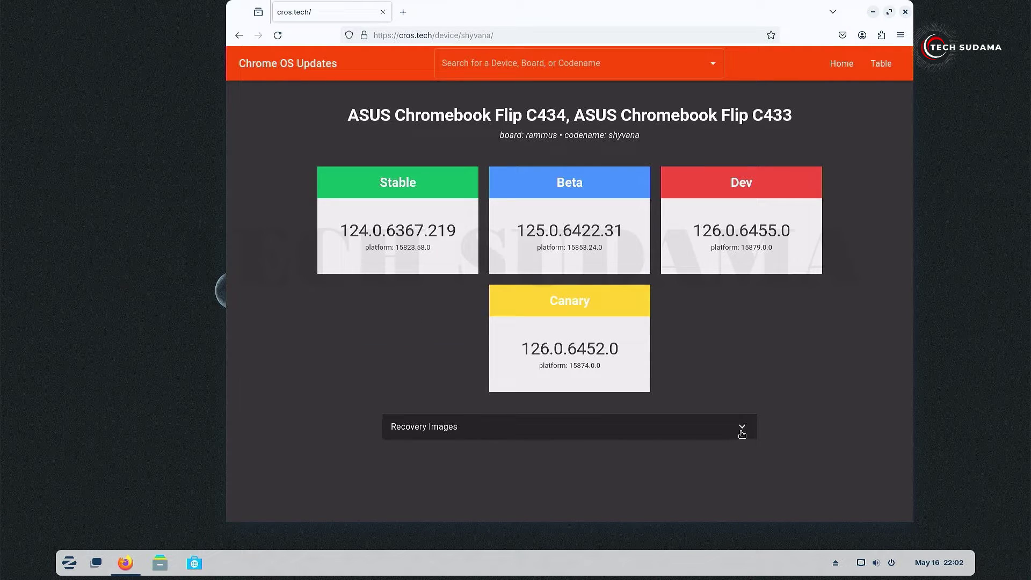
left_click(741, 430)
left_click(729, 460)
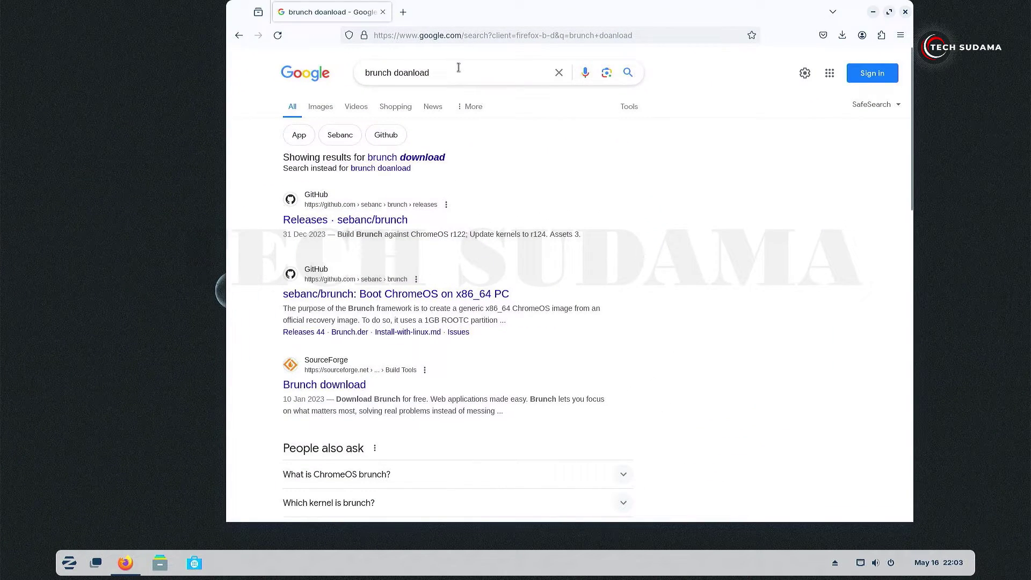
Step: Open the sebanc/brunch 'Brunch r123 stable 20240419' release on GitHub, then close Firefox
left_click(360, 220)
left_click(623, 237)
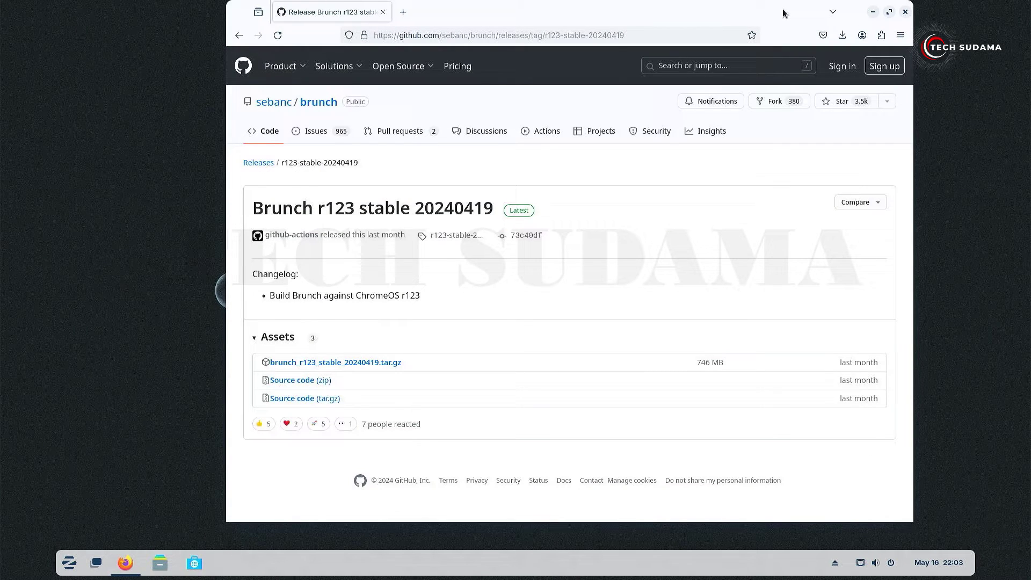
left_click(905, 12)
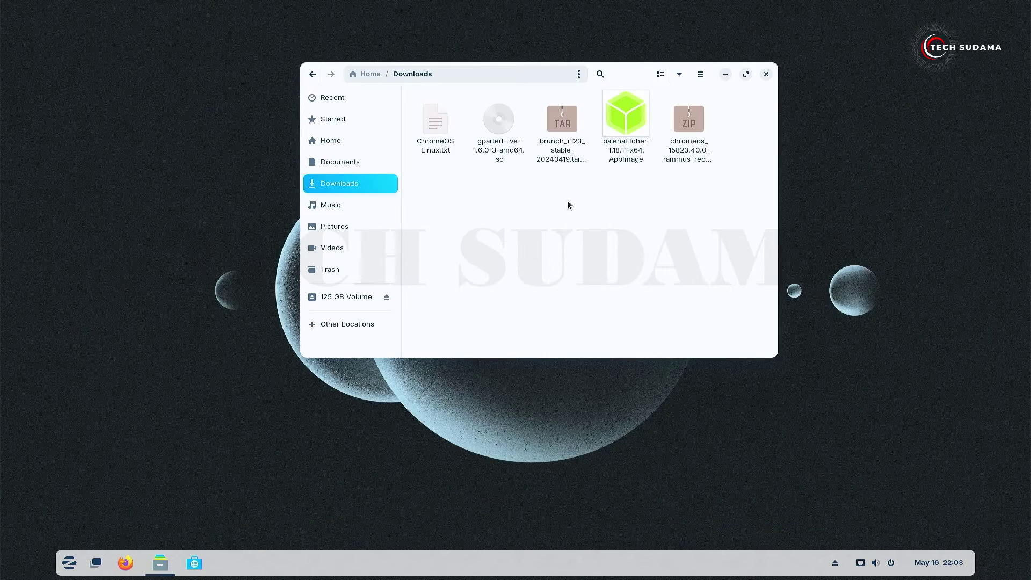
Step: Launch balenaEtcher-1.18.11-x64.AppImage from Downloads, confirming Run anyway
left_click(432, 128)
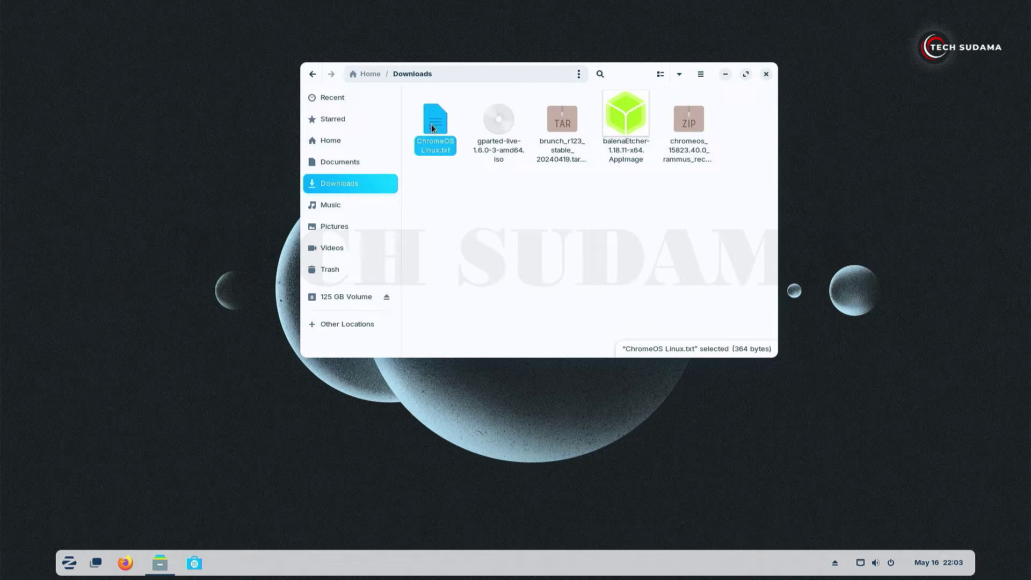
left_click(608, 203)
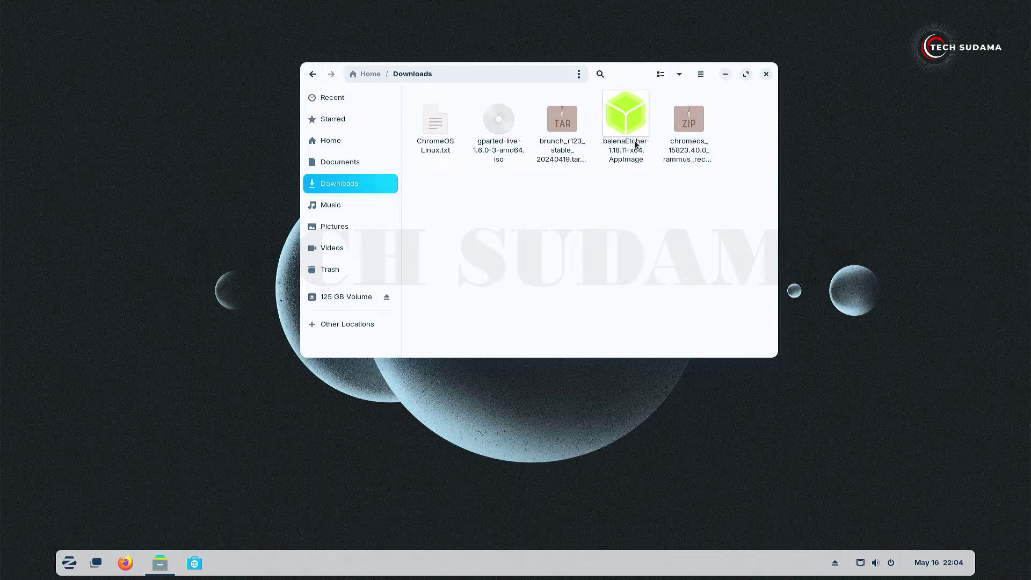
double_click(631, 120)
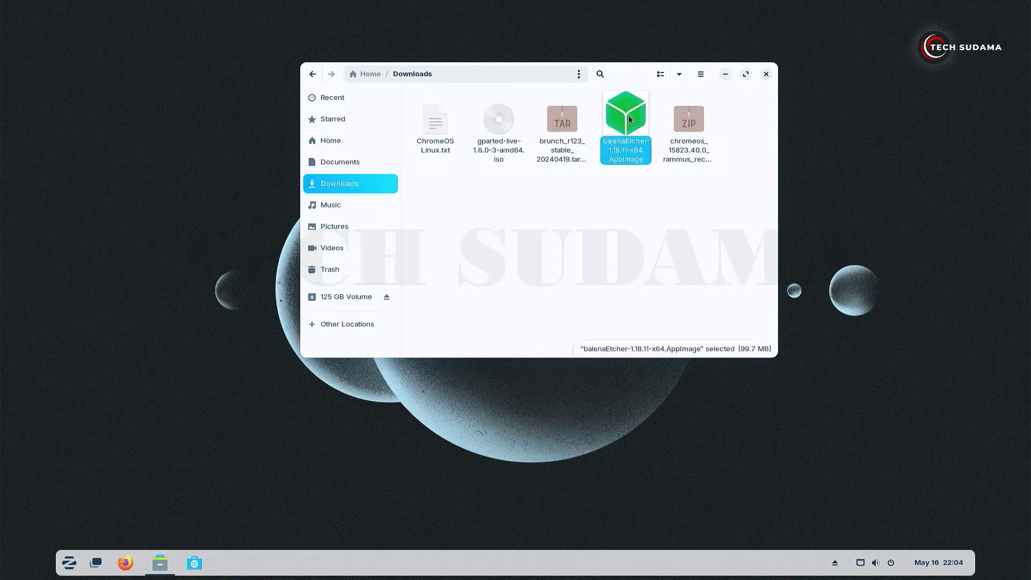
left_click(249, 154)
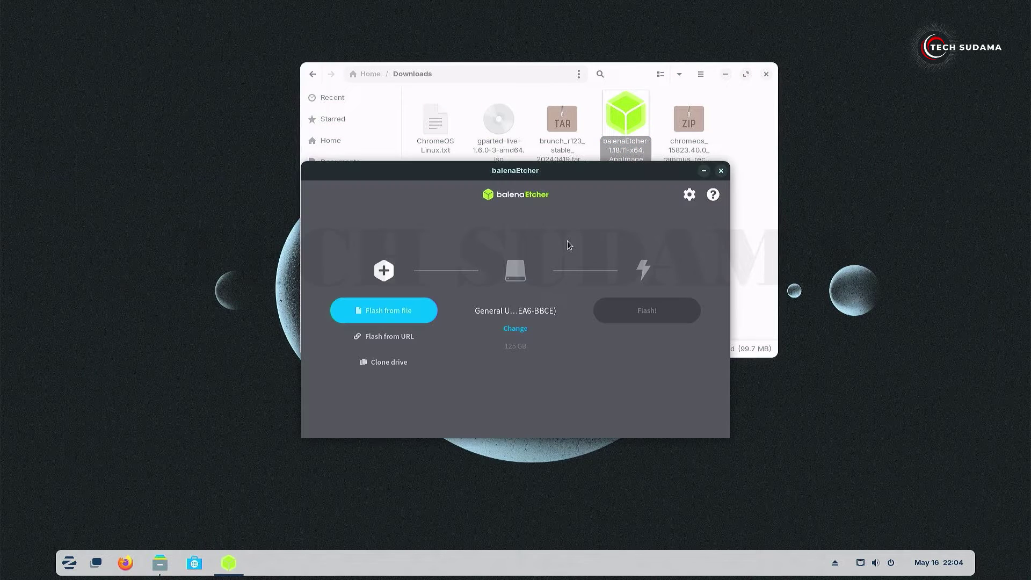
Step: Choose gparted-live-1.6.0-3-amd64.iso from Downloads as balenaEtcher's flash source
left_click(392, 312)
double_click(329, 146)
left_click(360, 153)
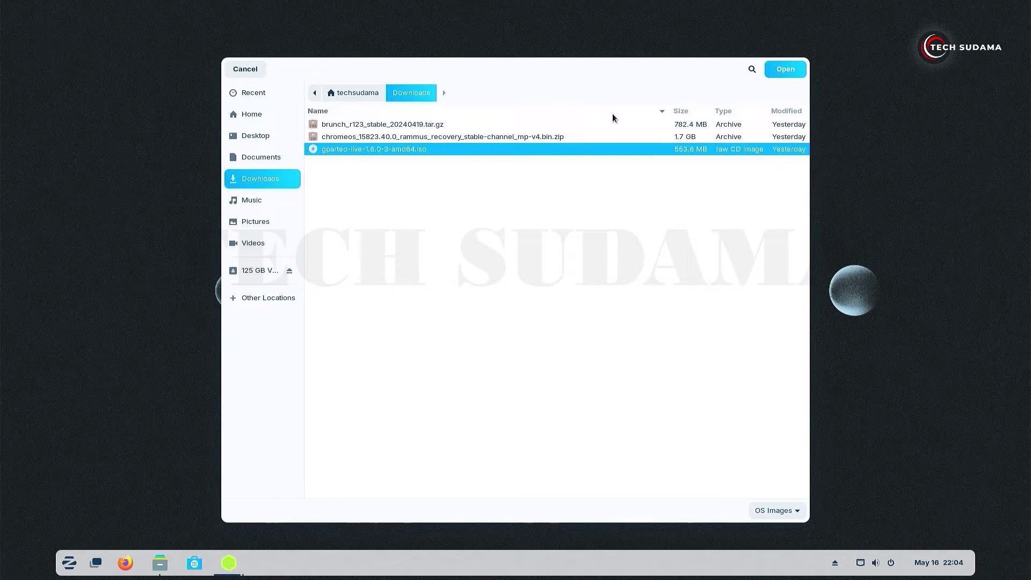
left_click(784, 69)
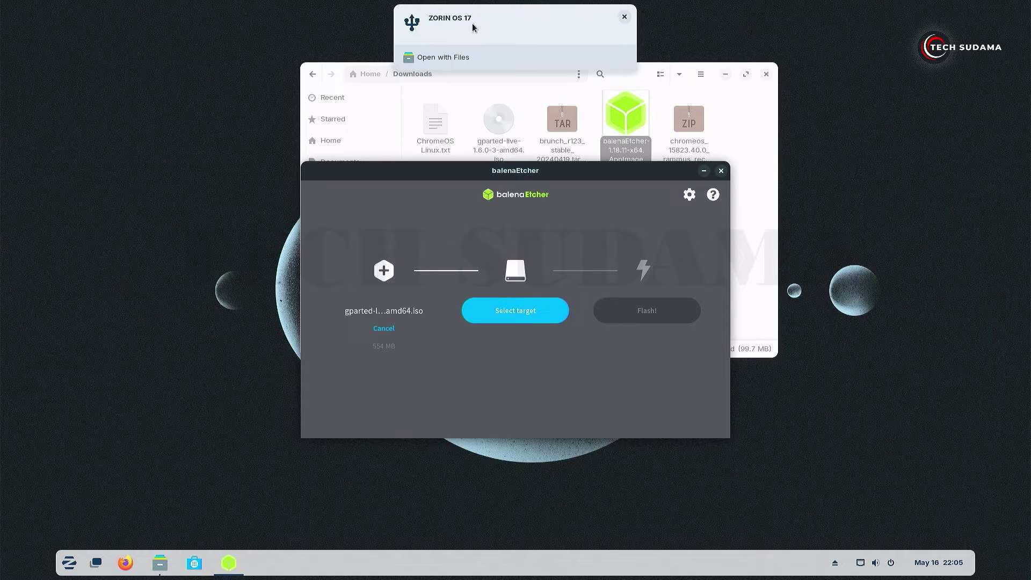
Step: Flash the ISO to the Kingston USB drive, authorising with the password, then close the windows
left_click(518, 316)
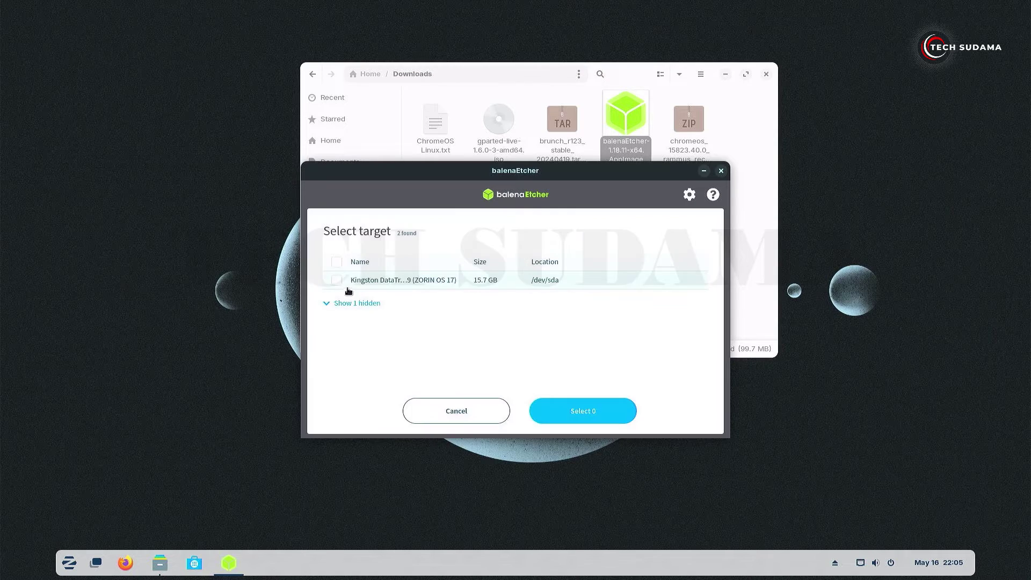
left_click(337, 280)
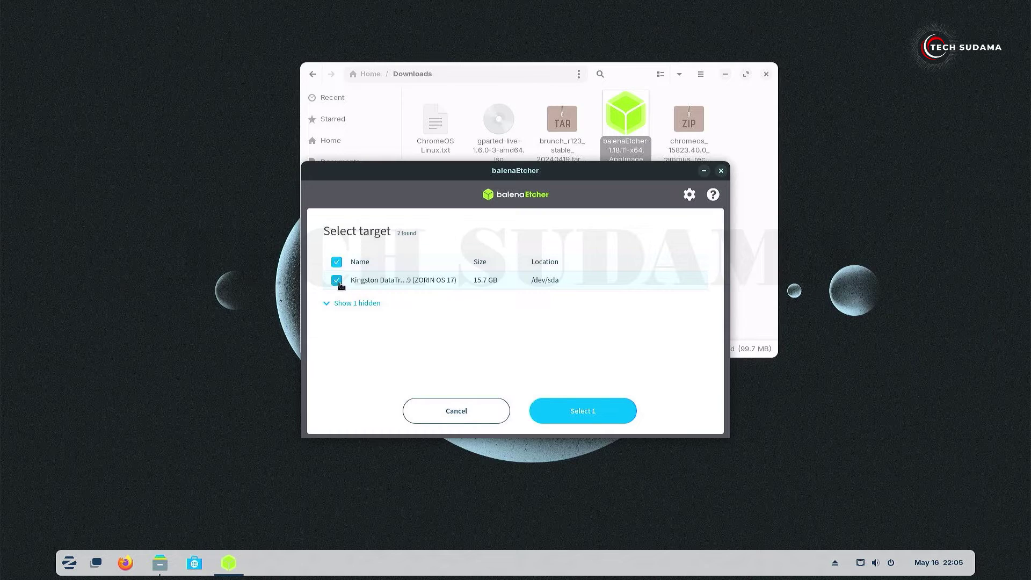
left_click(583, 412)
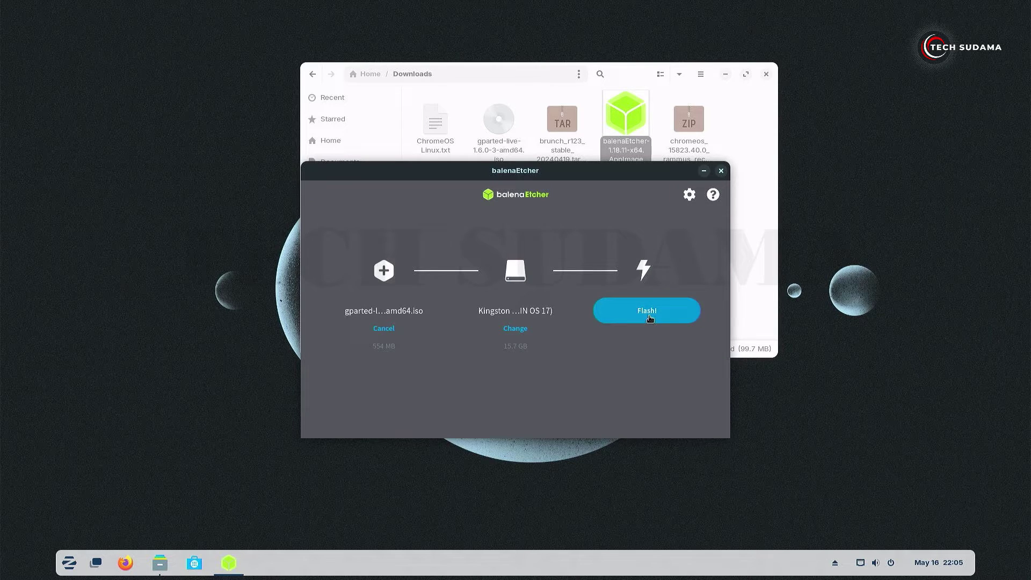
left_click(646, 314)
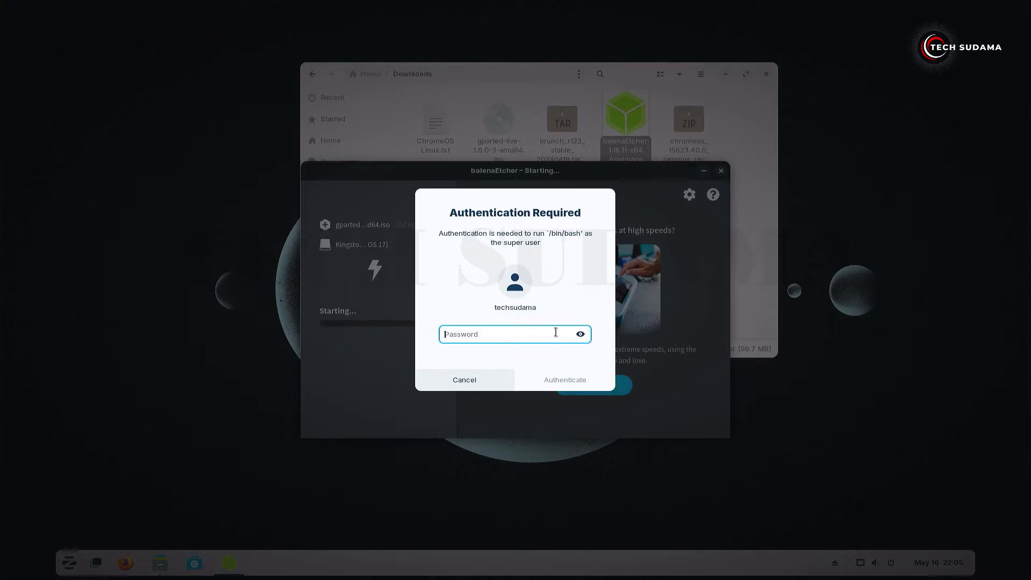
type("****")
key("Return")
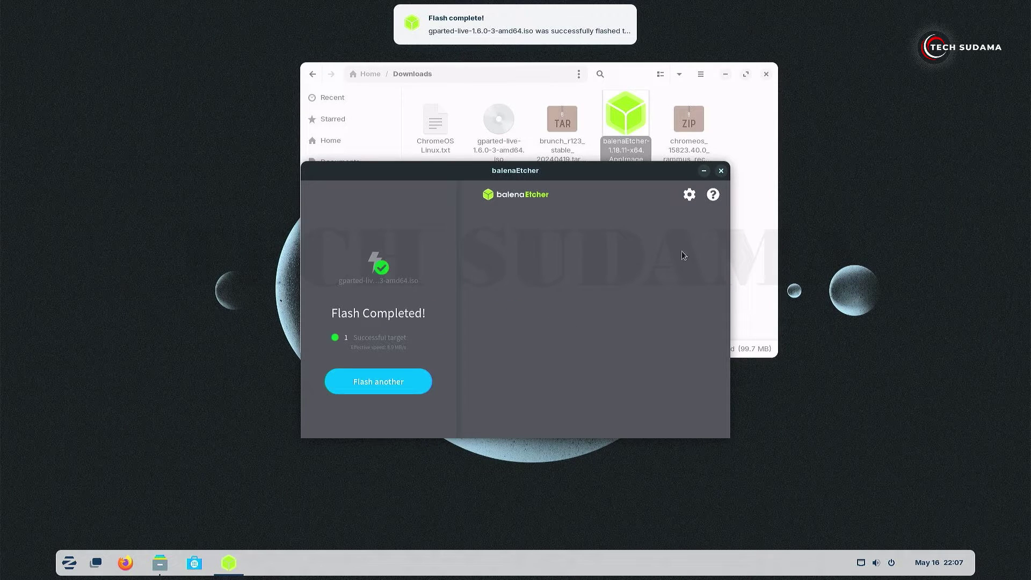
left_click(721, 170)
left_click(766, 76)
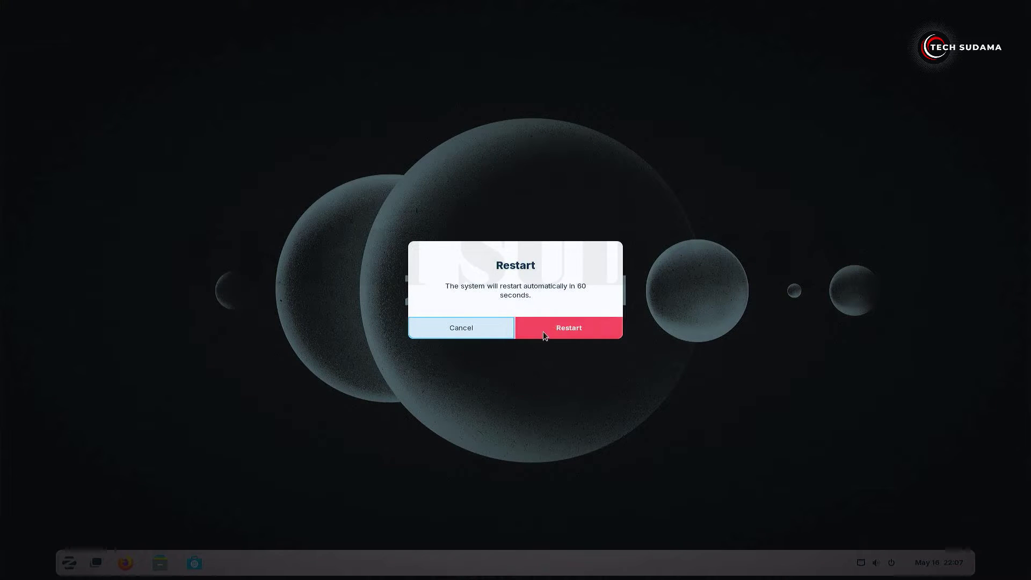
Step: Restart and boot from the UEFI KingstonDataTraveler USB entry
left_click(544, 331)
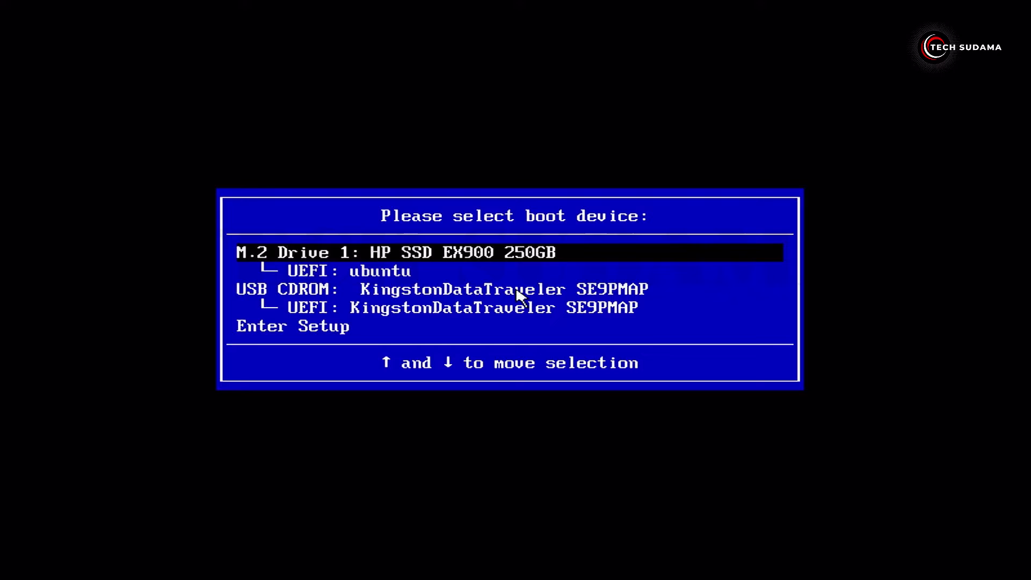
key("Down")
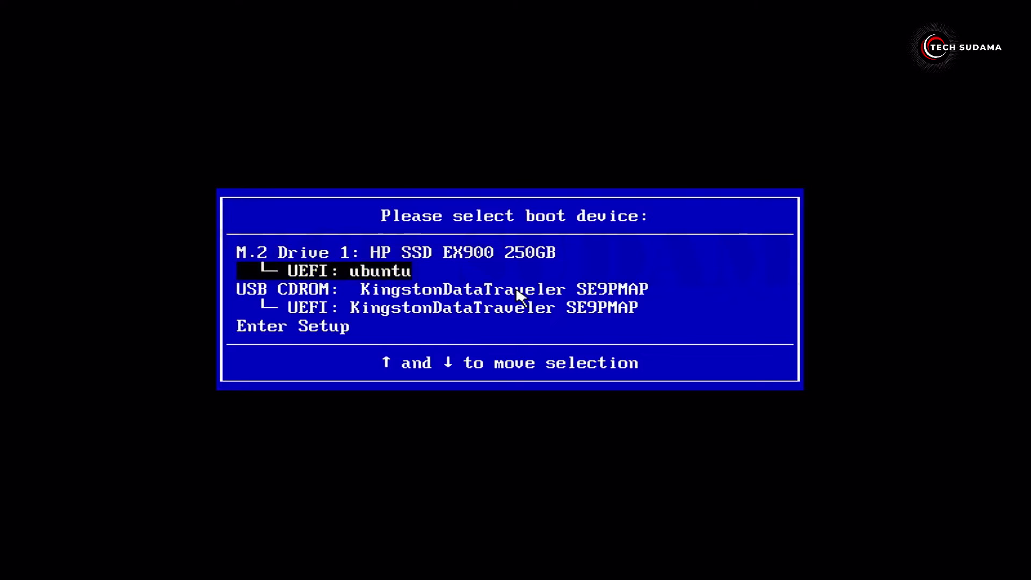
key("Down")
key("Return")
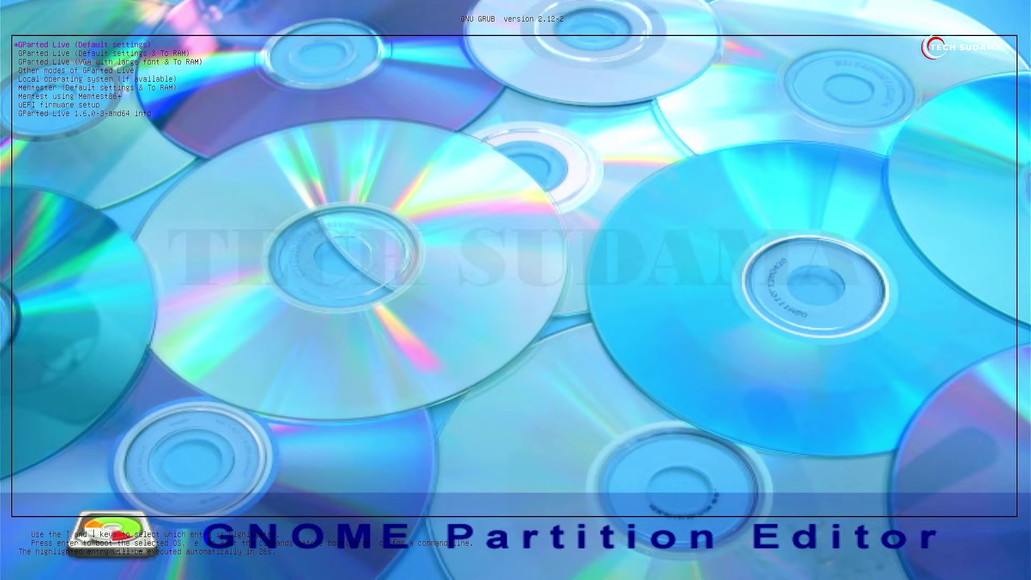
Step: Start GParted Live keeping the keymap and default language, entering 'forcevideo' at the mode prompt
key("Return")
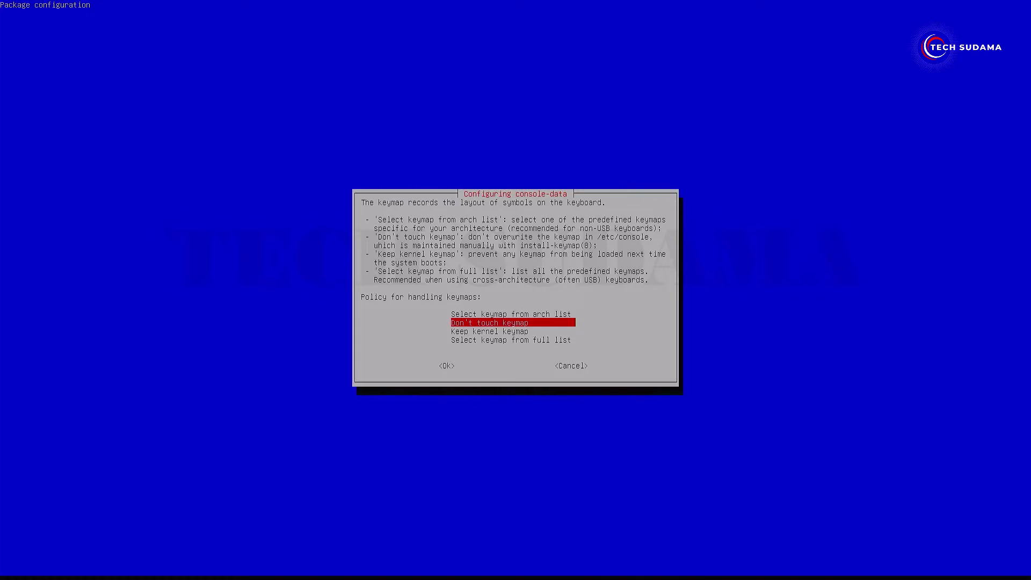
key("Return")
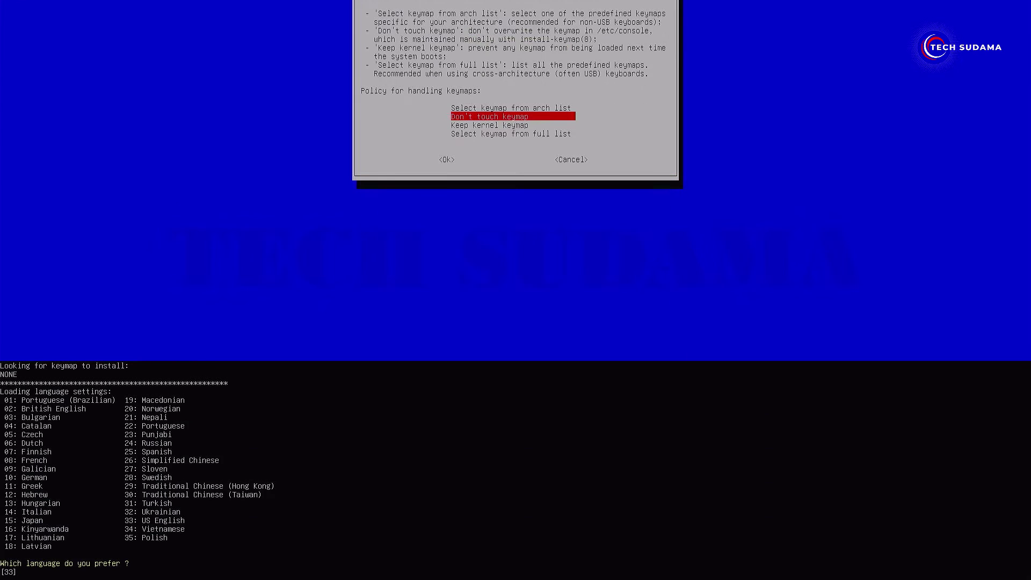
key("Return")
type("forcevideo")
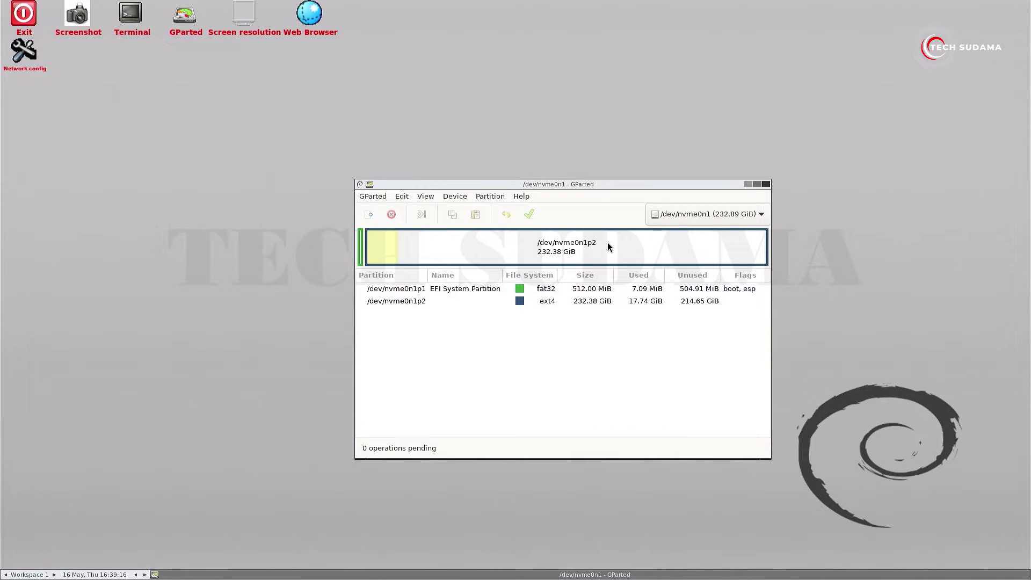
Step: Shrink nvme0n1p2 to 129.21 GiB, leaving about 103 GiB unallocated
right_click(608, 245)
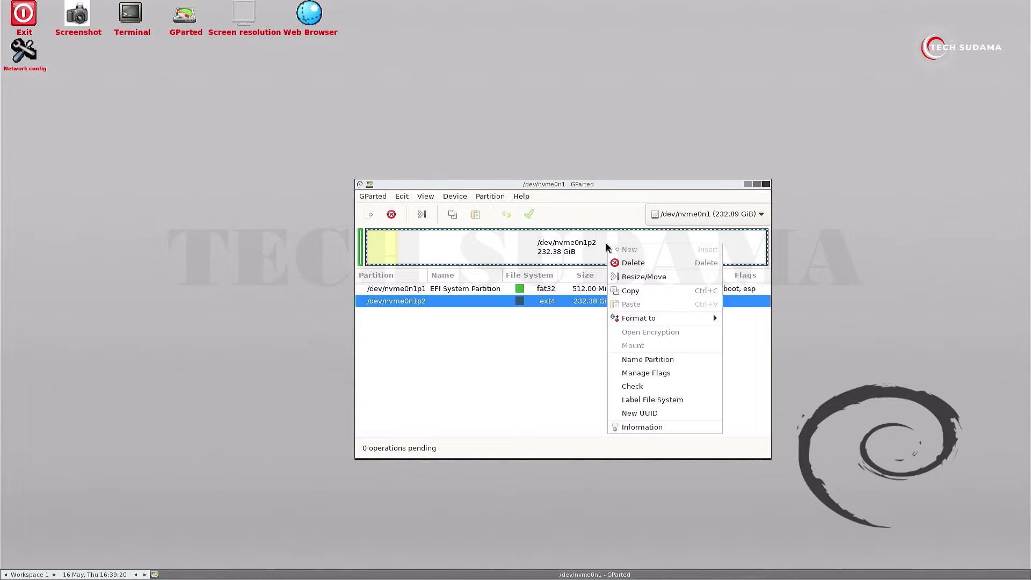
left_click(640, 277)
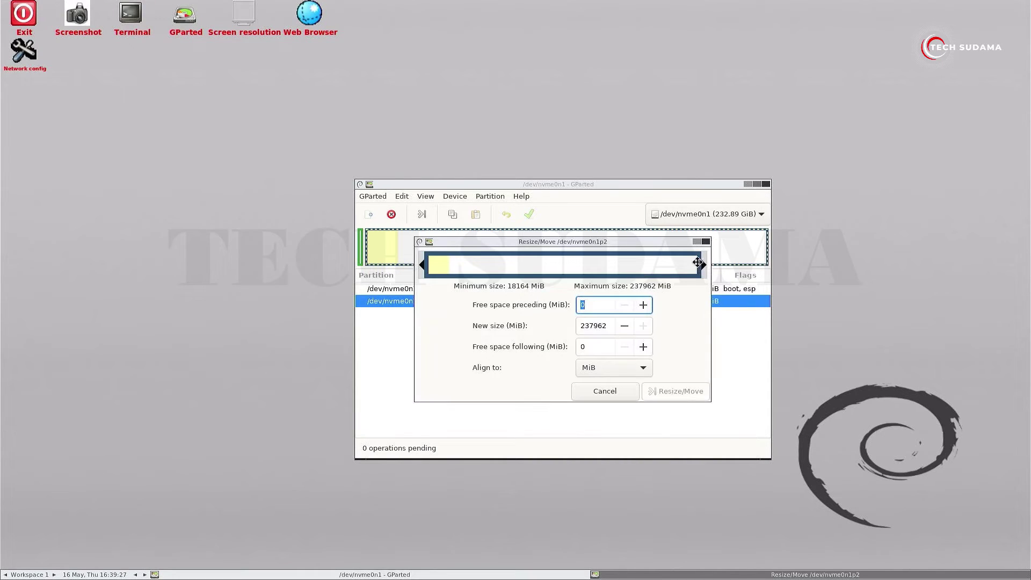
left_click_drag(702, 266, 585, 269)
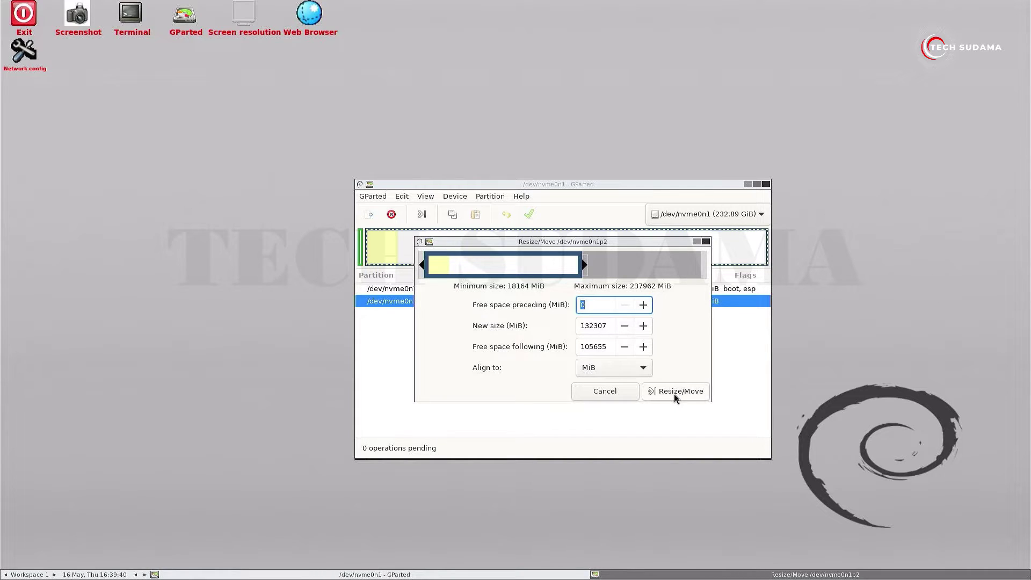
left_click(674, 392)
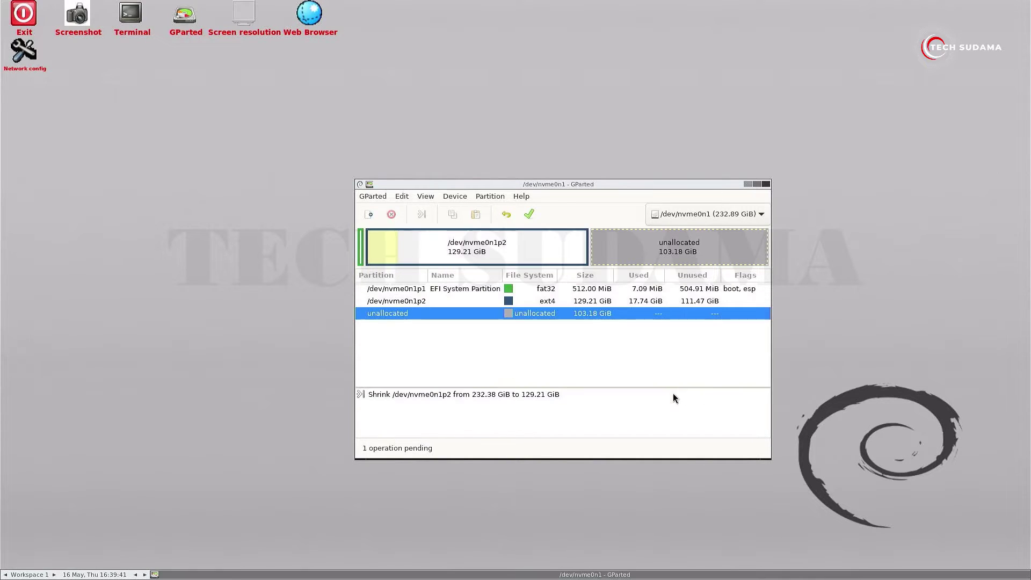
Step: Create a 103.18 GiB ext4 partition named 'ChromeOS' in the unallocated space
right_click(685, 245)
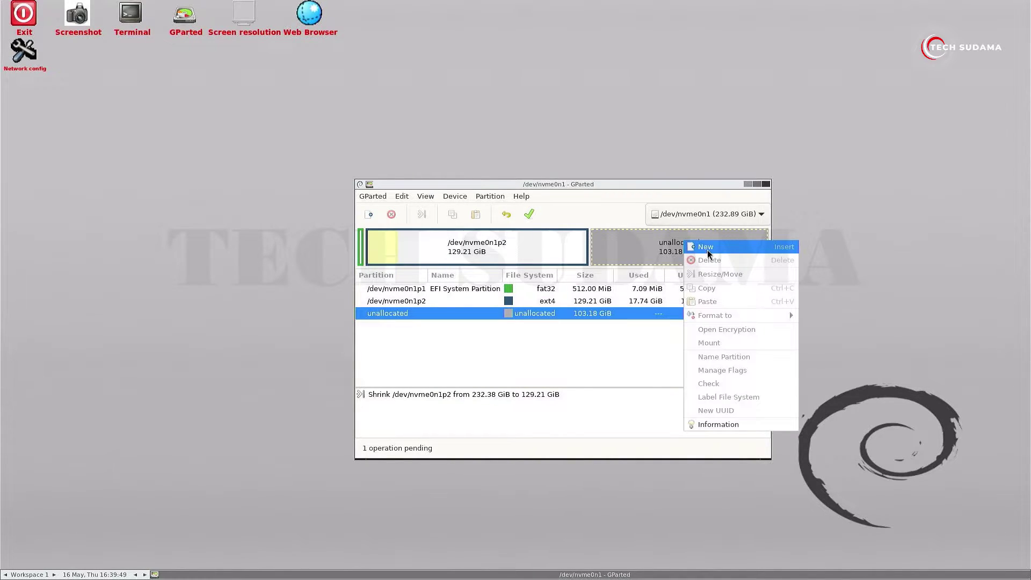
left_click(710, 247)
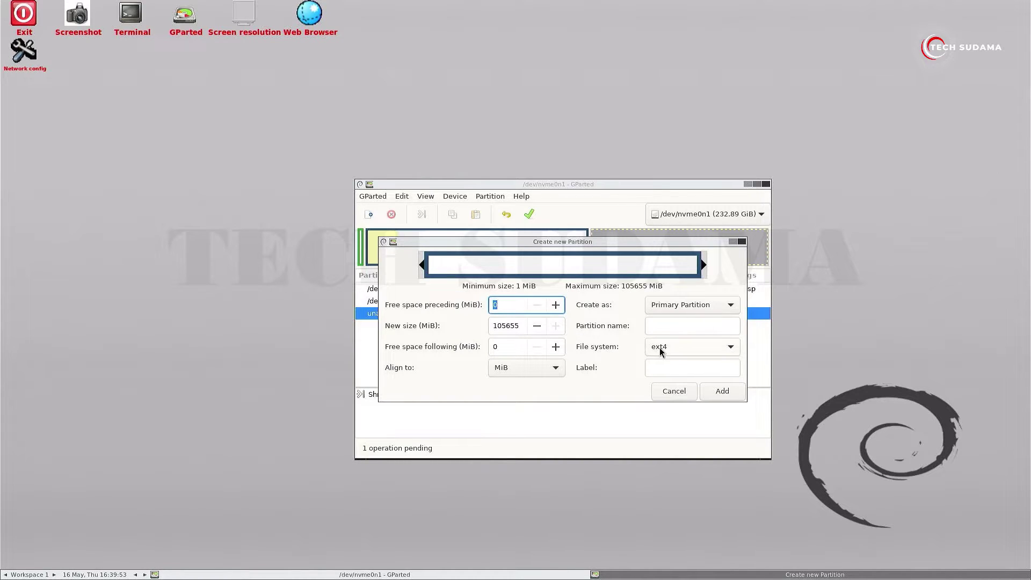
left_click(679, 325)
type("ChromeOS")
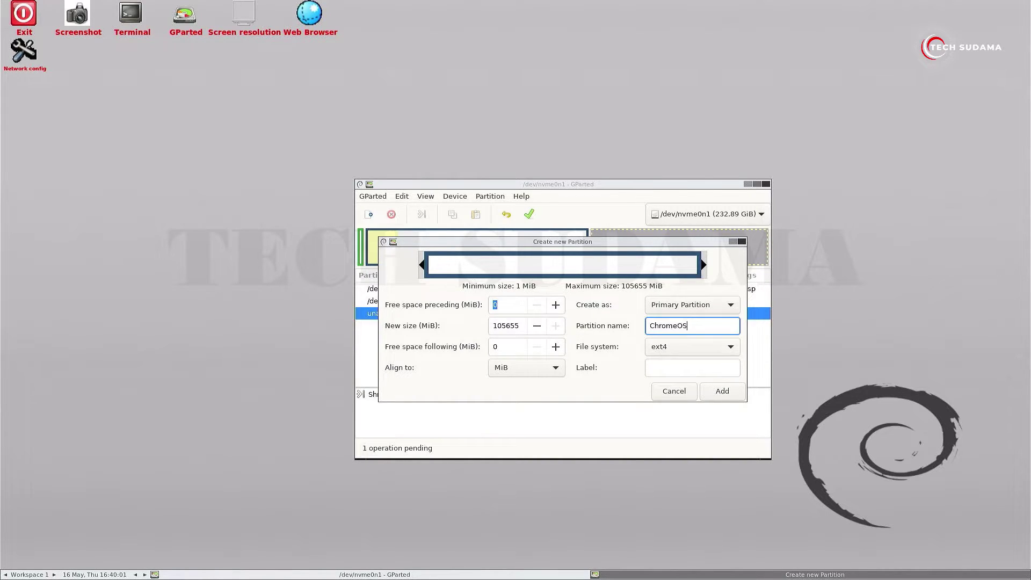
left_click(720, 394)
Step: Apply all pending partition operations and quit GParted
left_click(530, 214)
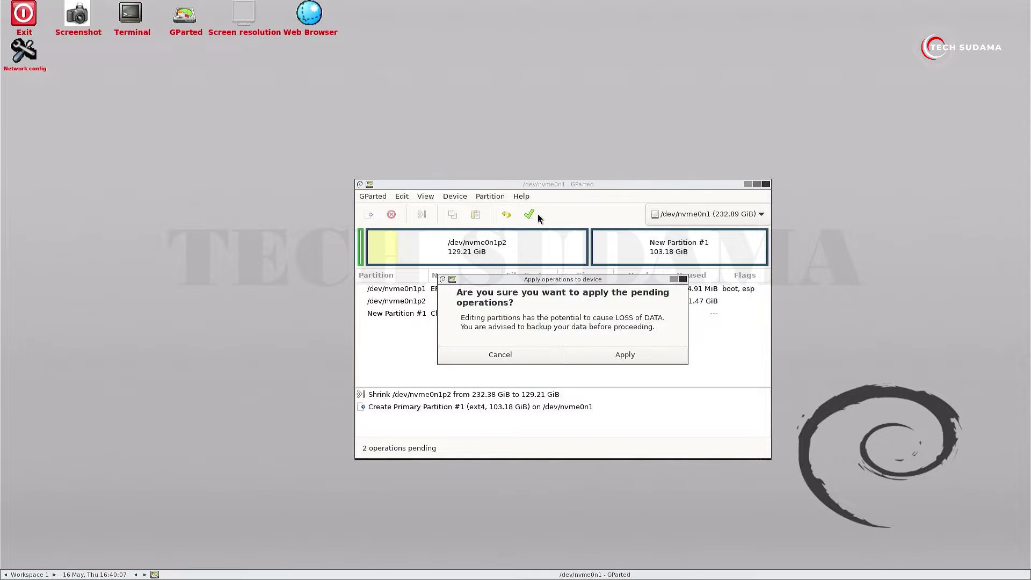
left_click(617, 352)
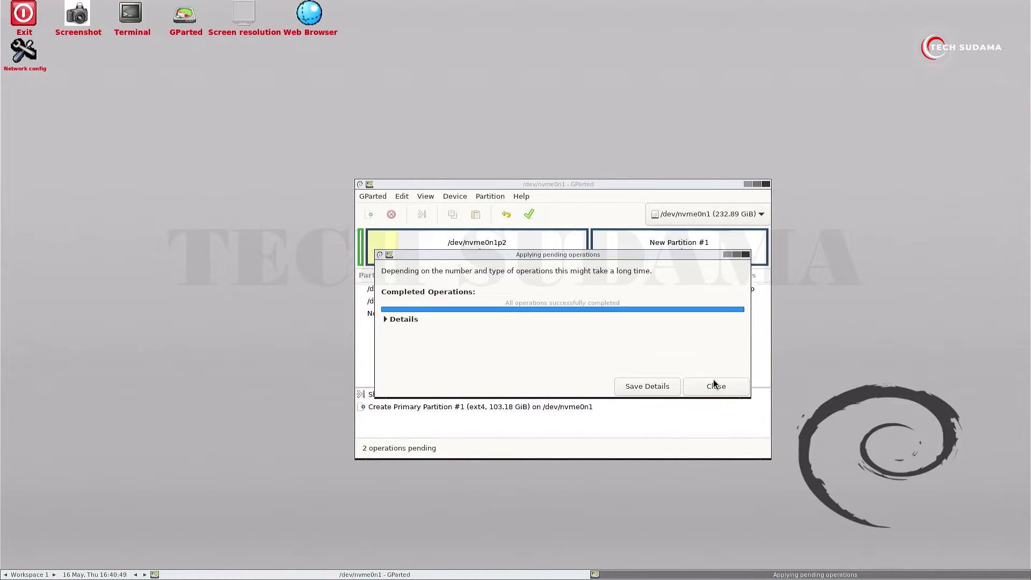
left_click(713, 384)
left_click(765, 184)
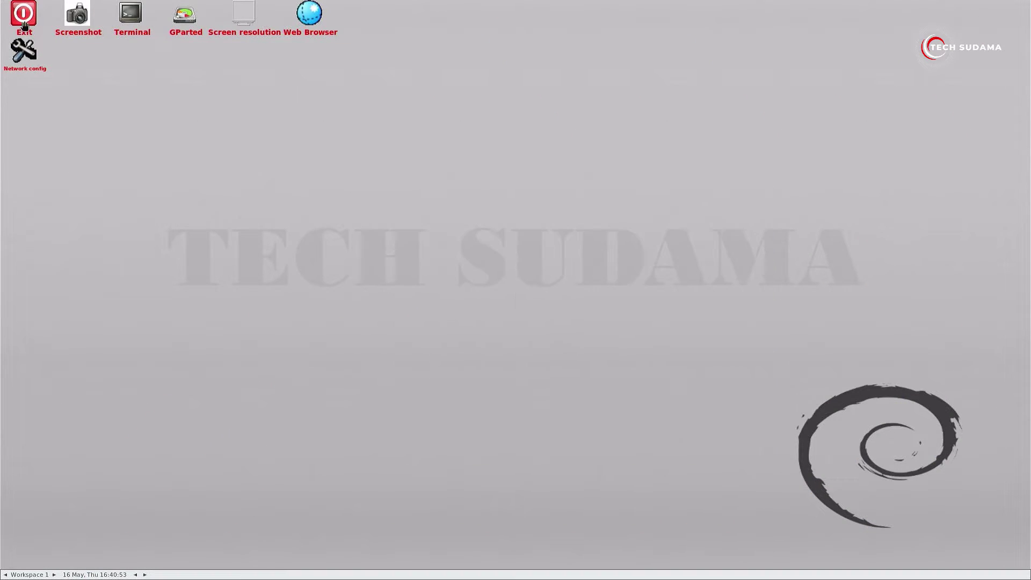
Step: Reboot out of GParted Live and log in to Zorin OS with the user's password
double_click(24, 21)
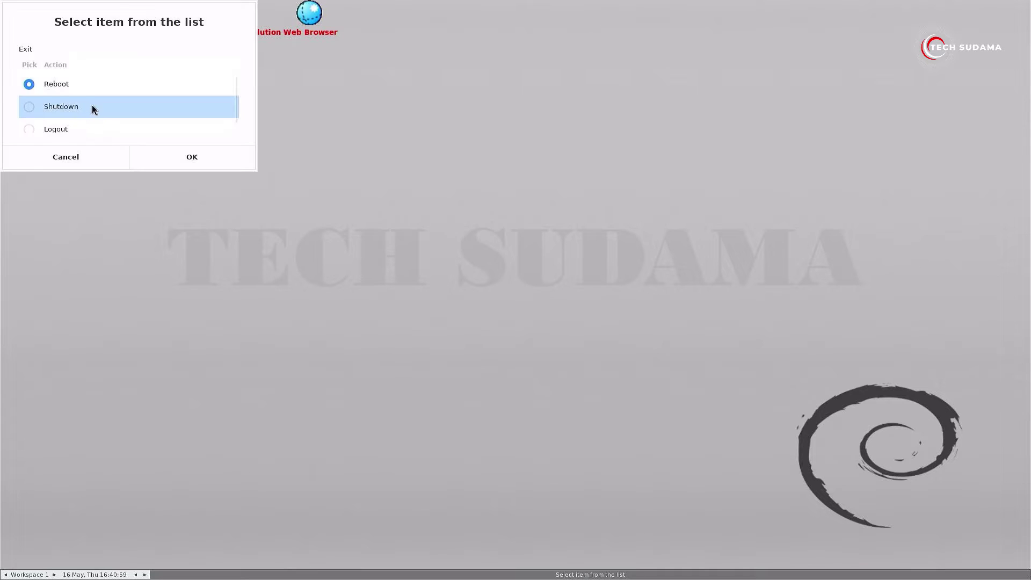
left_click(189, 157)
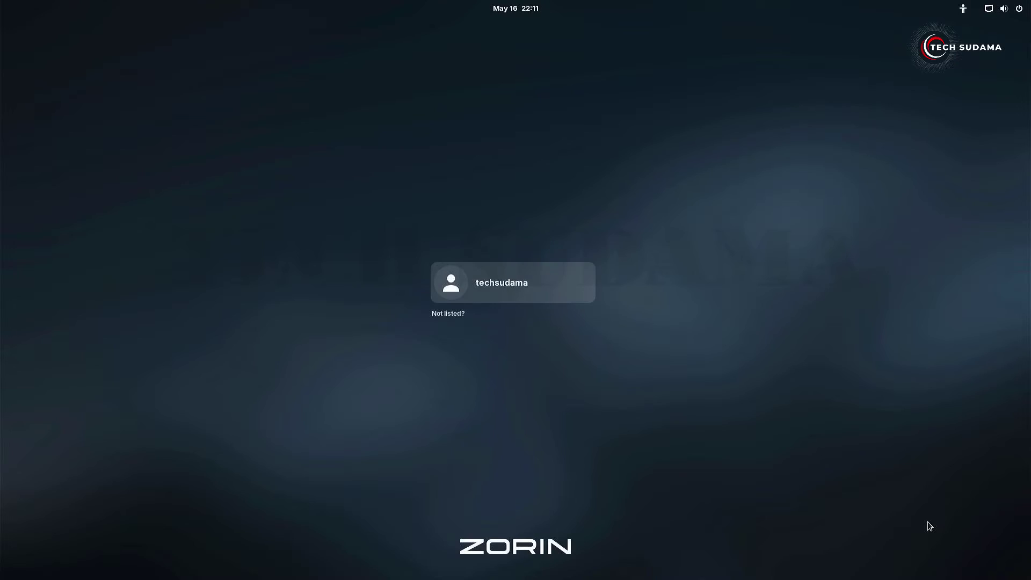
key("Return")
type("•••••")
key("Return")
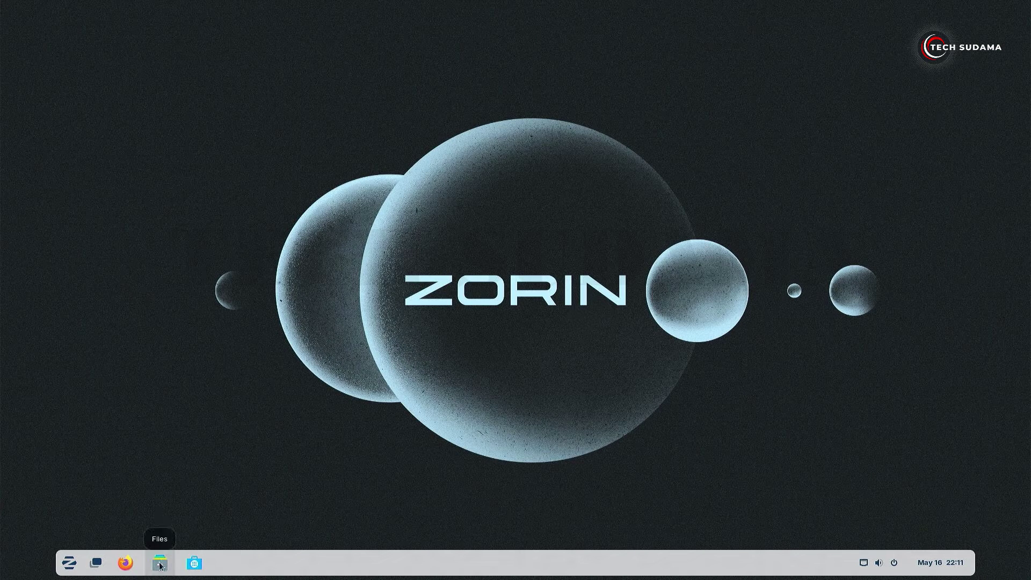
Step: Open ChromeOS Linux.txt from the Downloads folder in Files
left_click(159, 564)
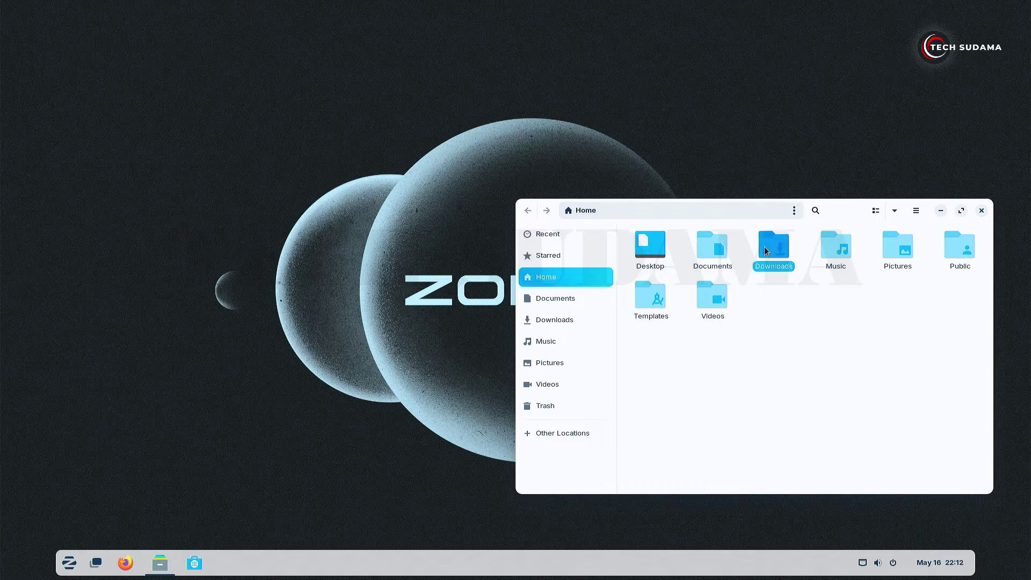
double_click(764, 246)
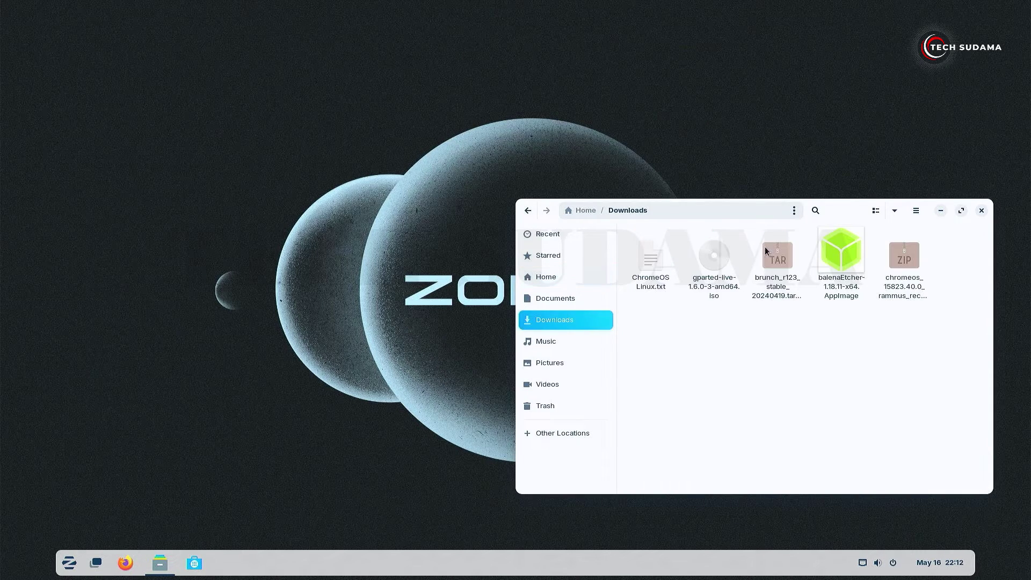
double_click(649, 254)
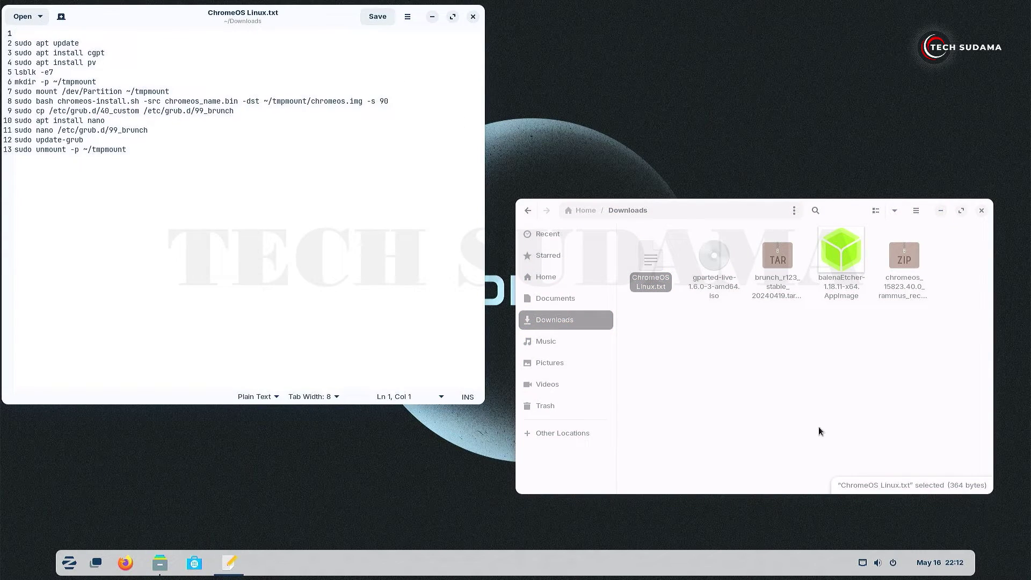
Step: Open a terminal in Downloads and select the 'sudo apt update' command in the text file
left_click(810, 385)
right_click(810, 387)
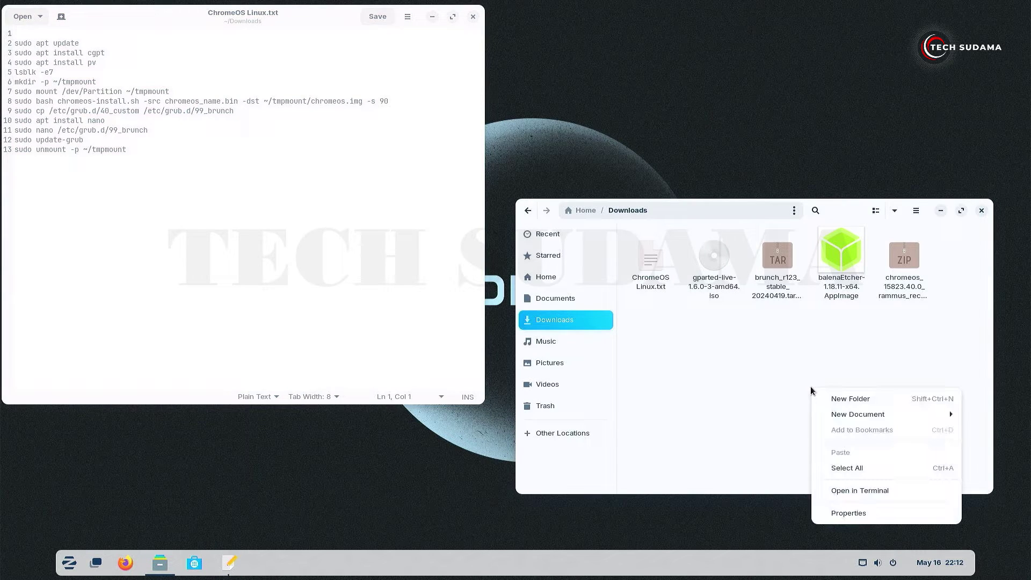
left_click(870, 490)
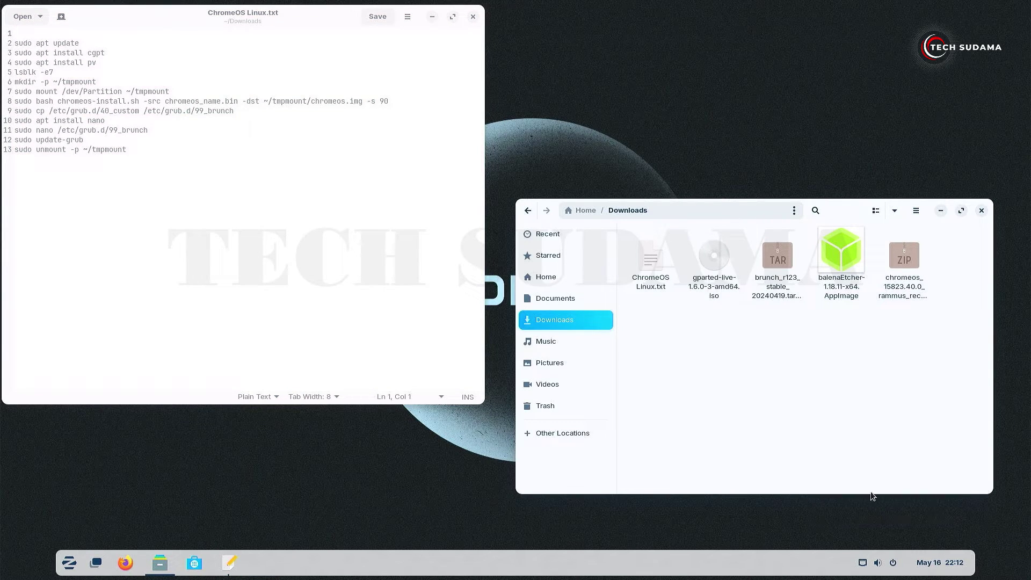
left_click_drag(80, 43, 15, 44)
Step: Run sudo apt update in the terminal, entering the account password
key("ctrl+c")
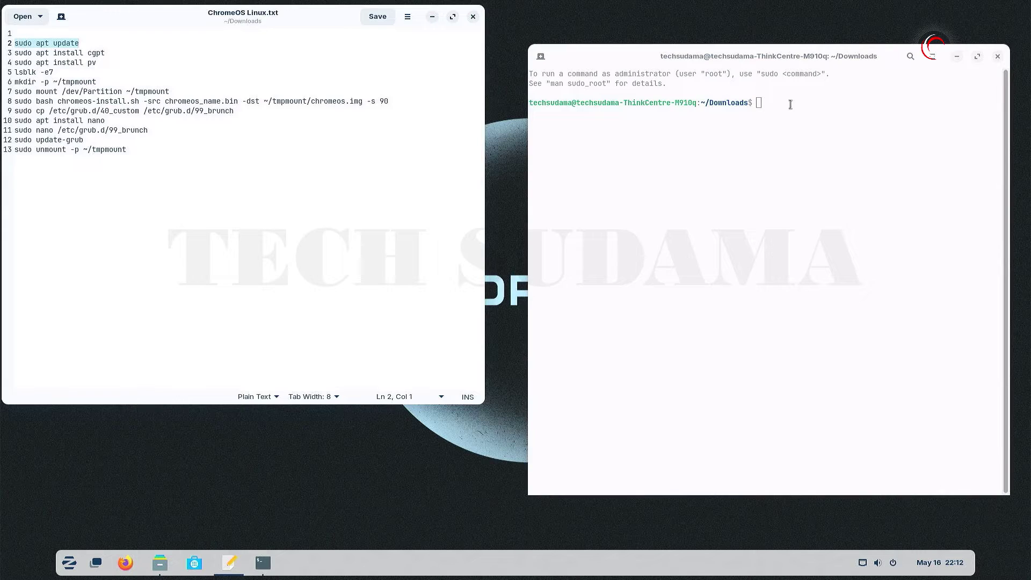
right_click(783, 102)
left_click(805, 145)
key("Return")
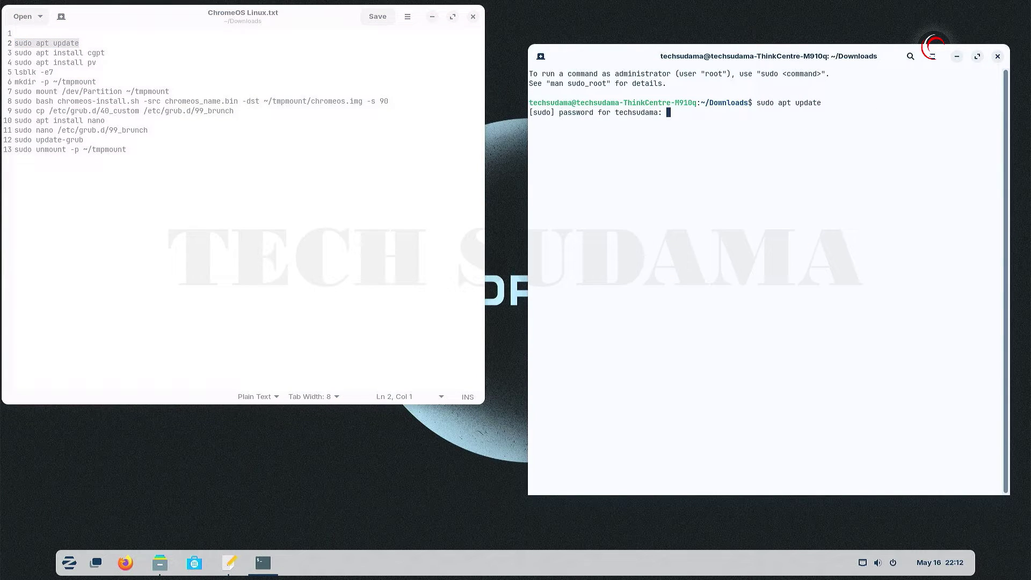
type("****")
key("Return")
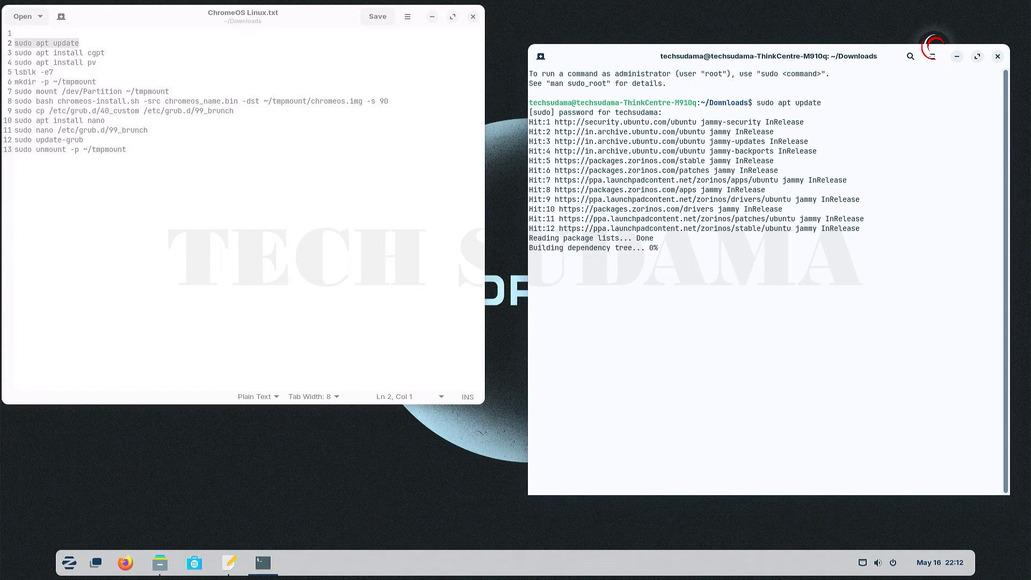
Step: Install the cgpt and pv packages with sudo apt install
left_click_drag(104, 53, 14, 53)
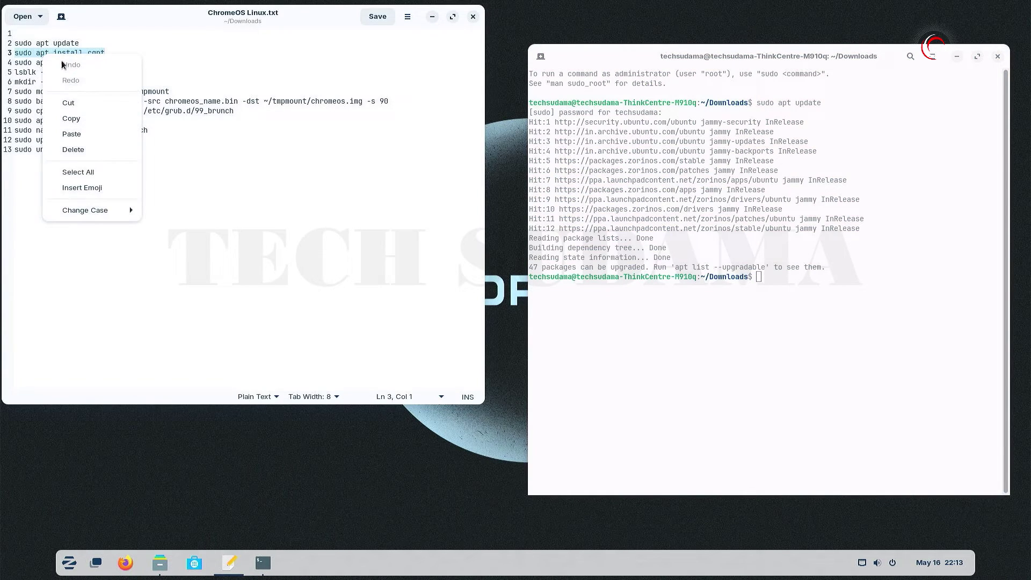
left_click(76, 121)
right_click(783, 280)
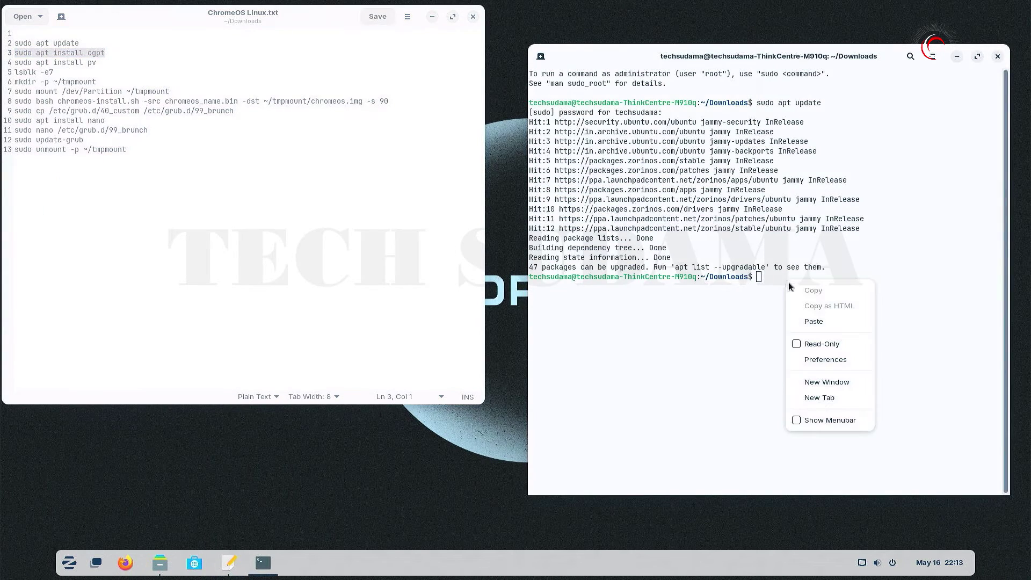
left_click(812, 321)
key("Return")
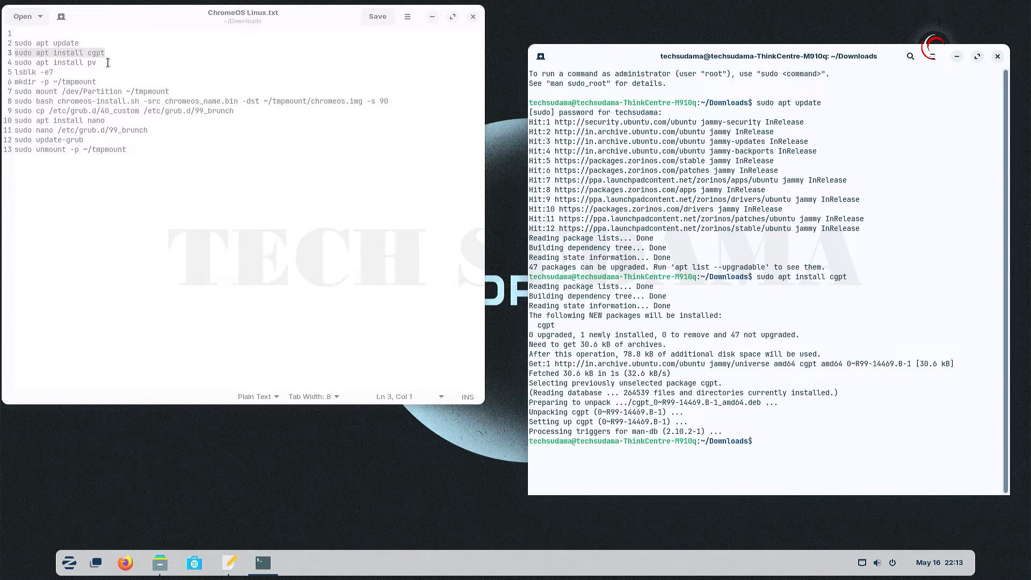
left_click_drag(96, 64, 15, 63)
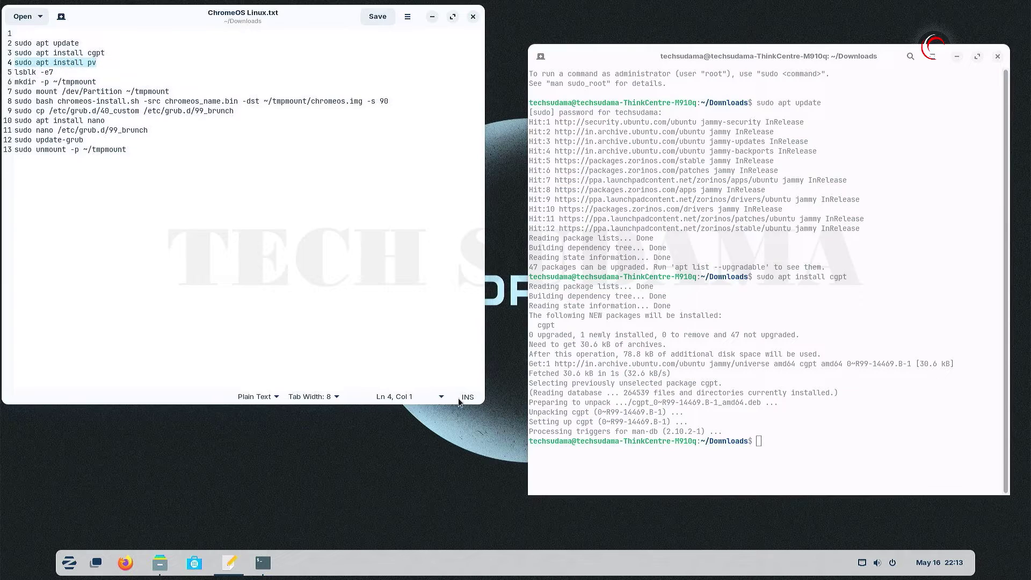
right_click(764, 443)
left_click(792, 428)
key("Return")
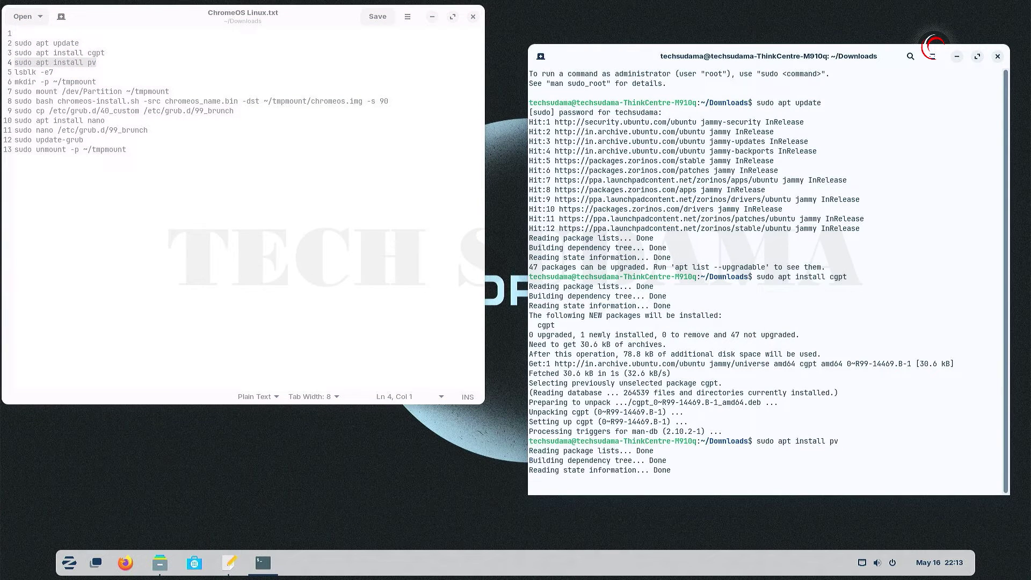
Step: Run lsblk -e7 to list the disk partitions, showing nvme0n1p3
left_click_drag(54, 72, 15, 72)
right_click(818, 472)
left_click(812, 358)
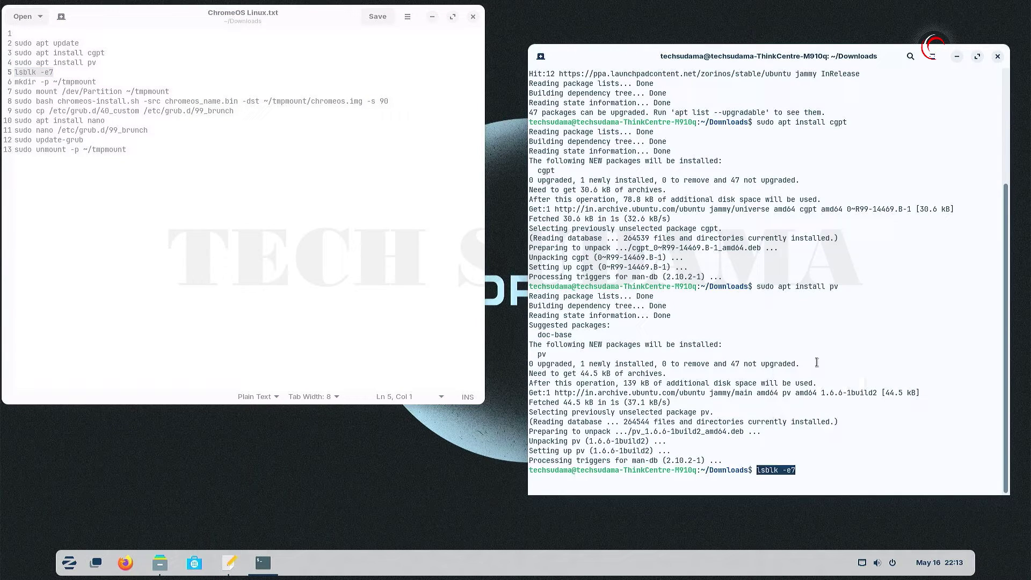
key("Return")
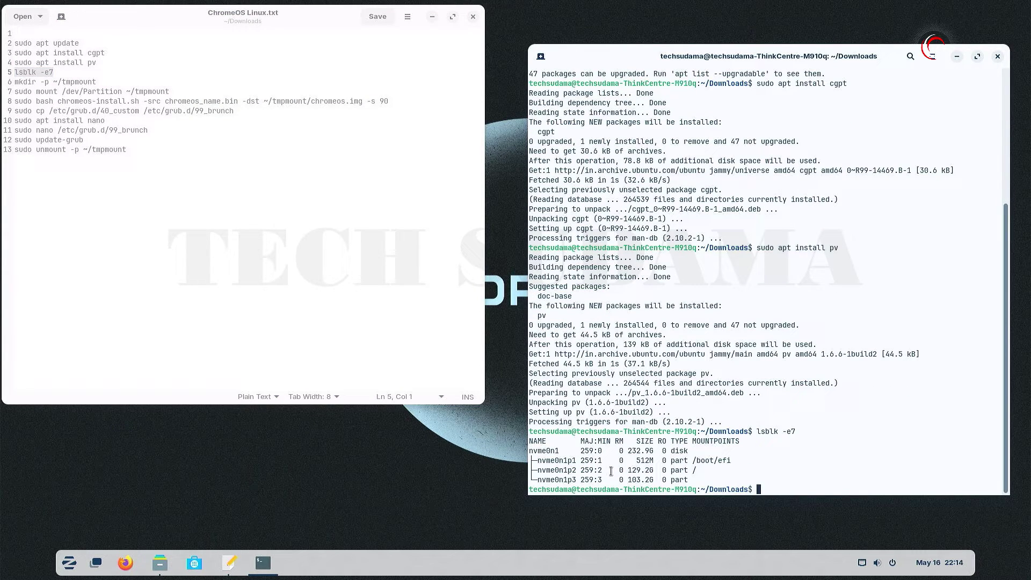
Step: Replace the Partition placeholder on notes line 7 with nvme0n1p3
double_click(571, 479)
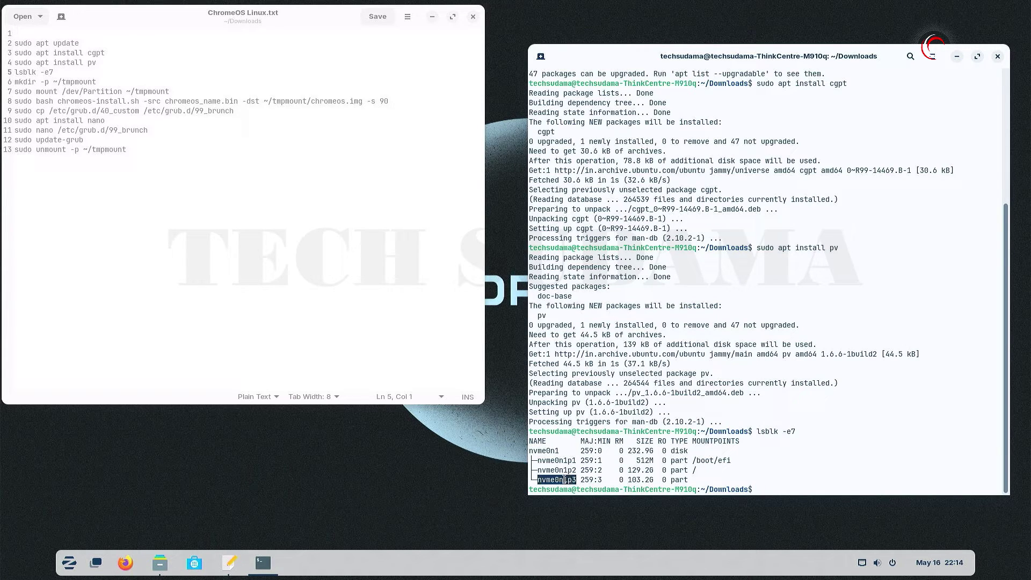
right_click(564, 479)
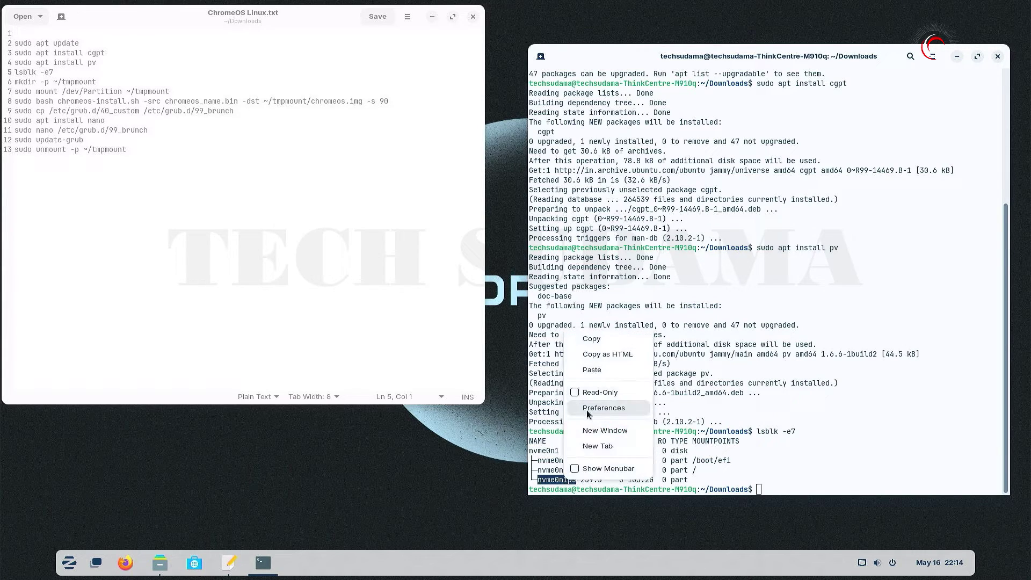
left_click(590, 347)
double_click(121, 90)
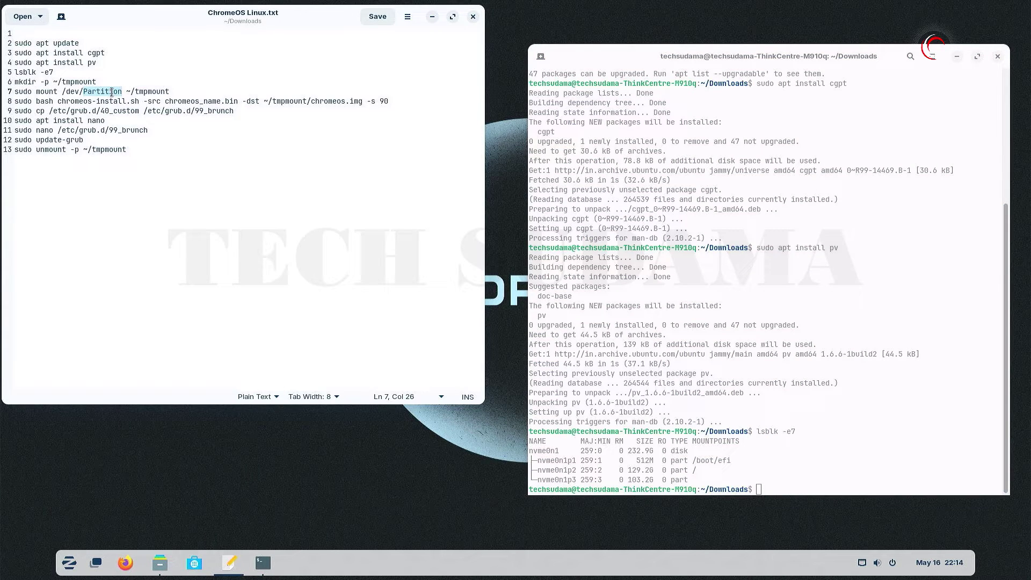
right_click(112, 92)
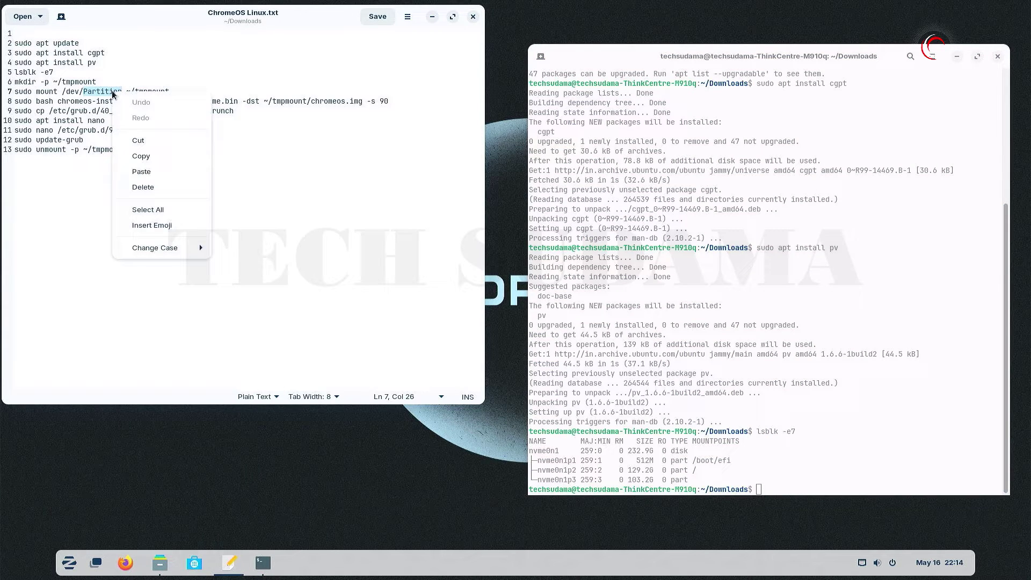
left_click(149, 171)
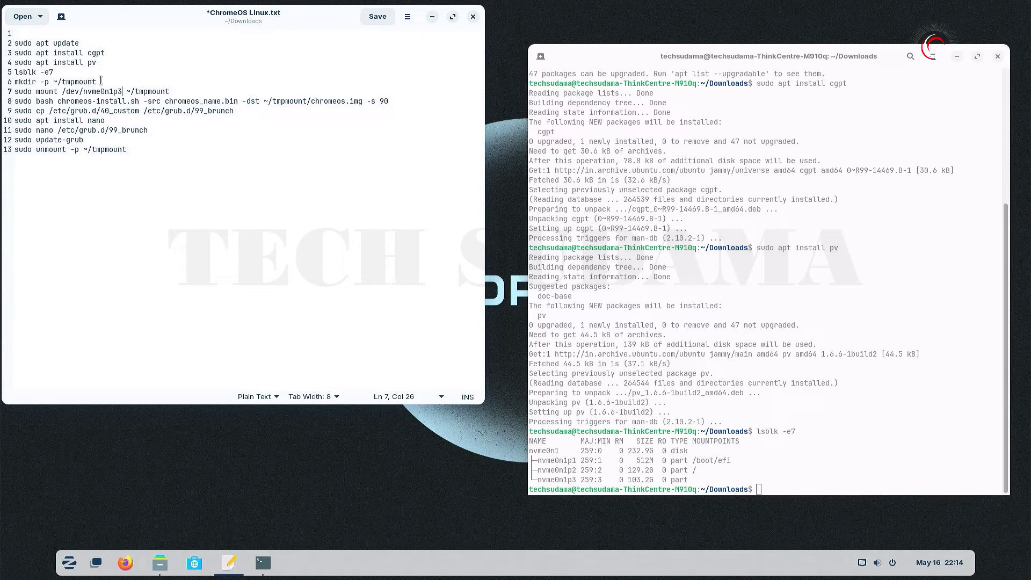
Step: Run the line 6 mkdir command to create the ~/tmpmount folder
left_click_drag(97, 82, 15, 82)
key("ctrl+c")
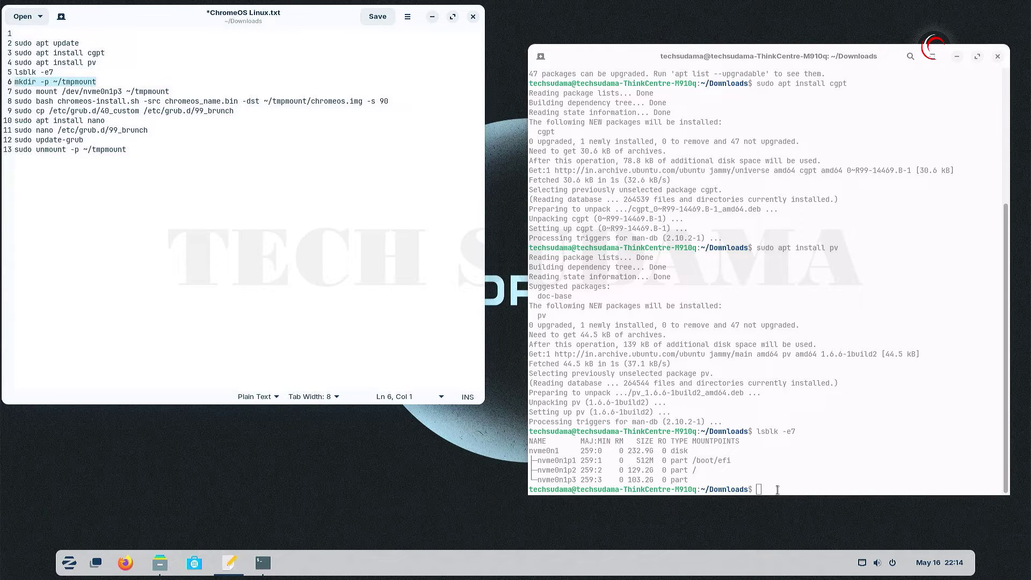
right_click(755, 343)
left_click(806, 382)
key("Return")
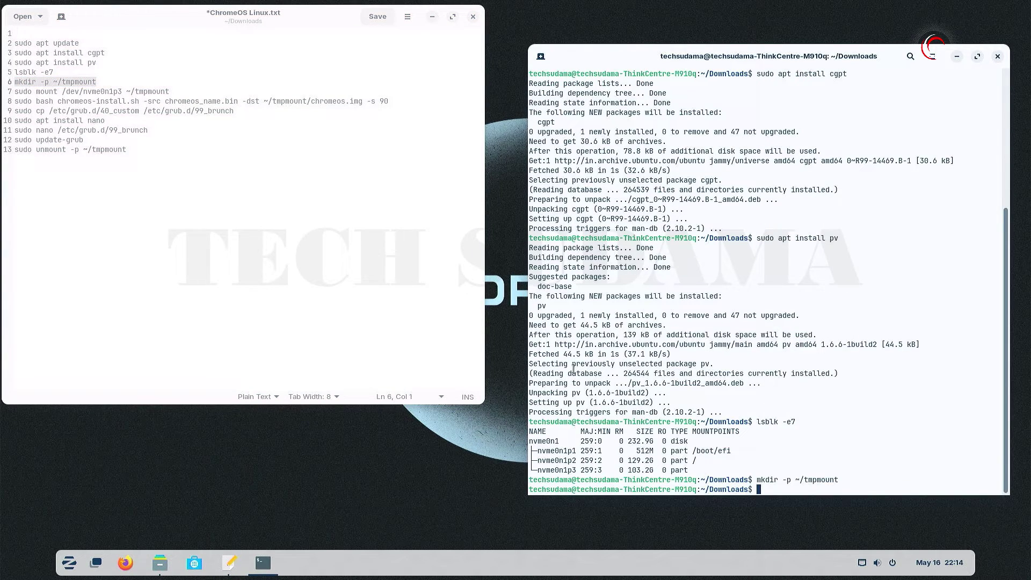
Step: Run the line 7 mount command to mount /dev/nvme0n1p3 on ~/tmpmount
left_click_drag(172, 91, 14, 92)
key("ctrl+c")
right_click(855, 343)
left_click(869, 382)
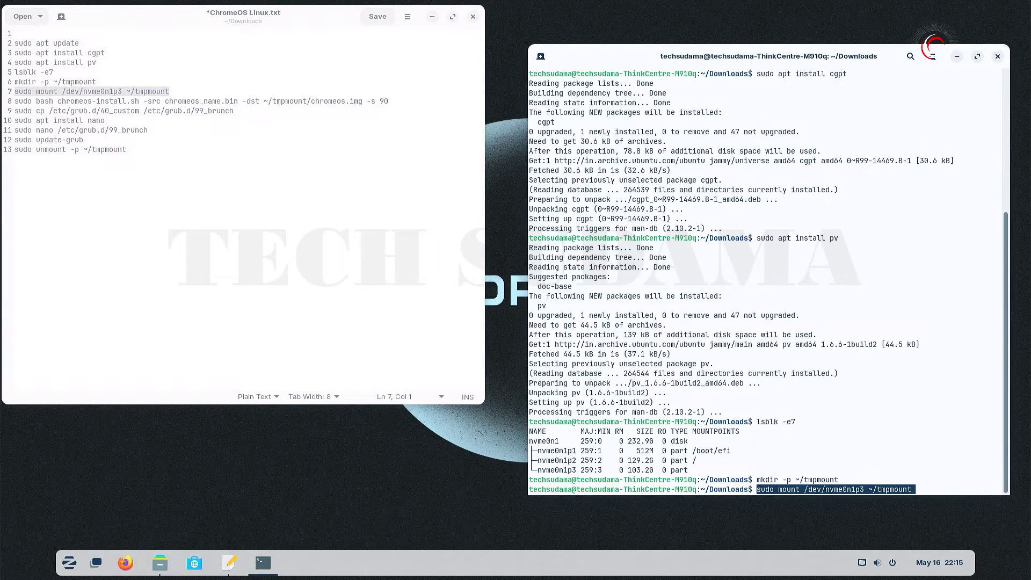
key("Return")
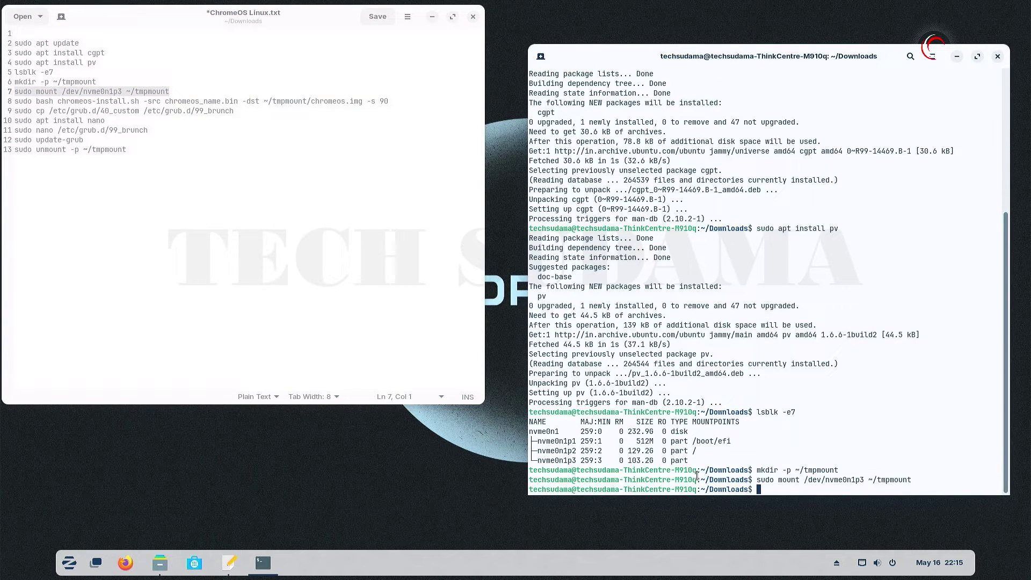
Step: Extract the chromeos_15823.40.0_rammus recovery zip into the Downloads folder
left_click(171, 563)
left_click(893, 182)
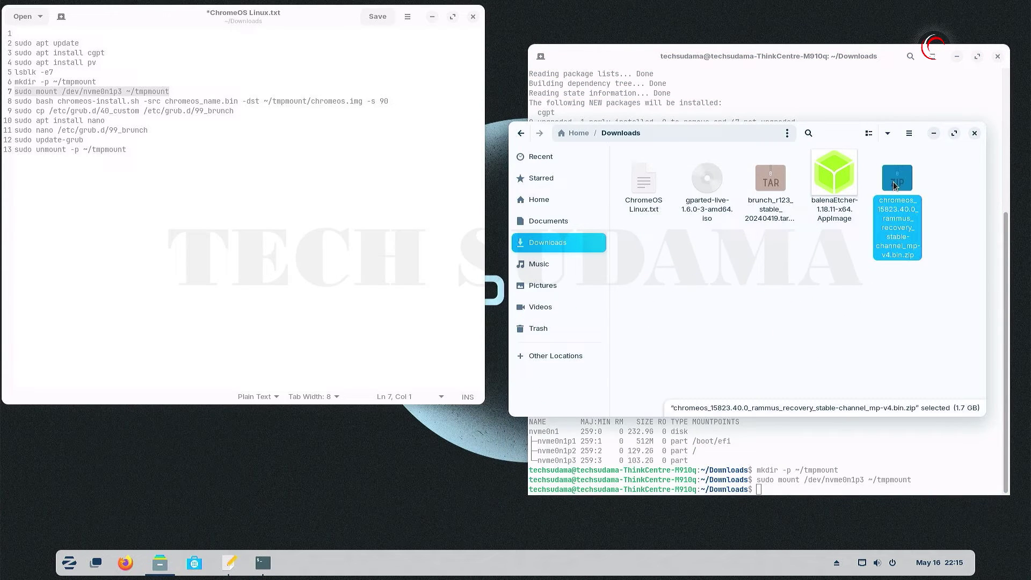
double_click(892, 182)
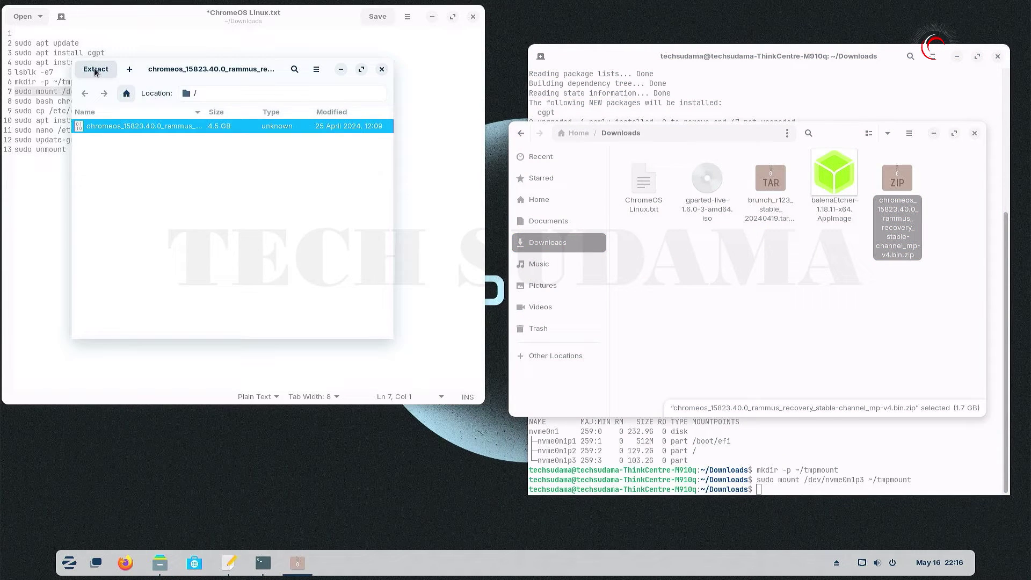
left_click(96, 69)
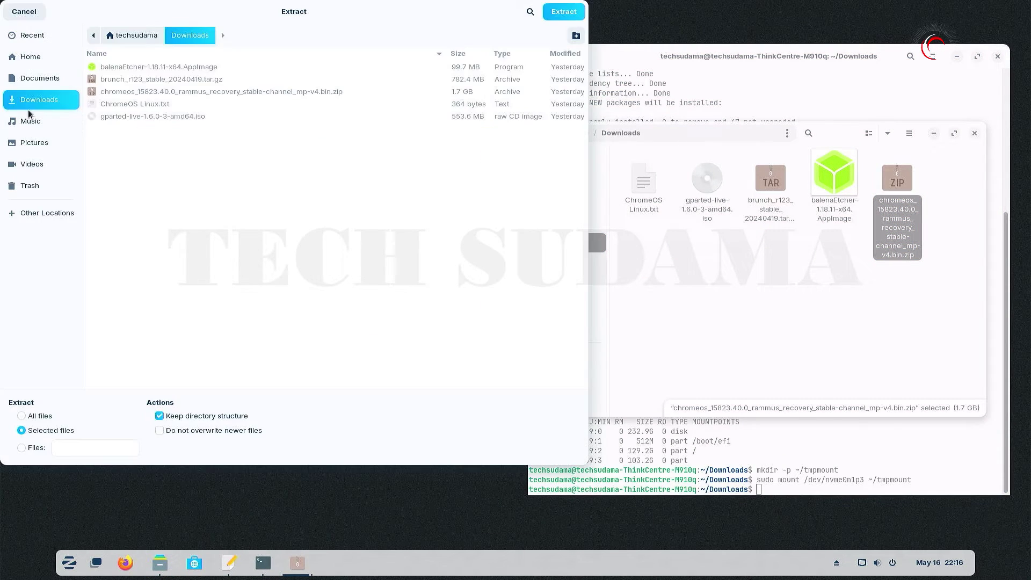
left_click(564, 12)
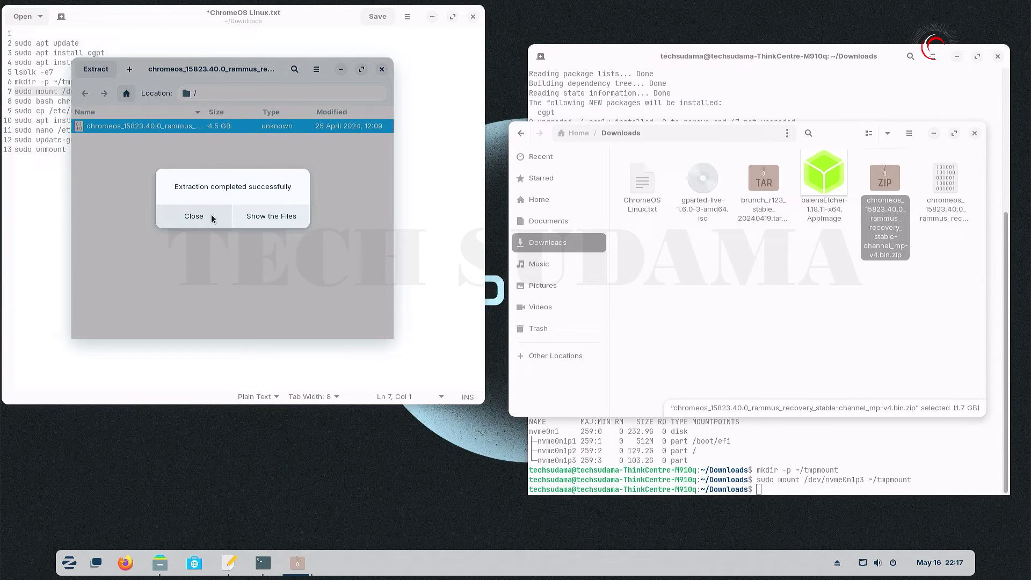
left_click(207, 214)
Step: Replace chromeos_name.bin on line 8 with chromeos_15823.40.0_rammus_recovery_stable-channel_mp-v4.bin, leaving the file unrenamed
left_click(381, 68)
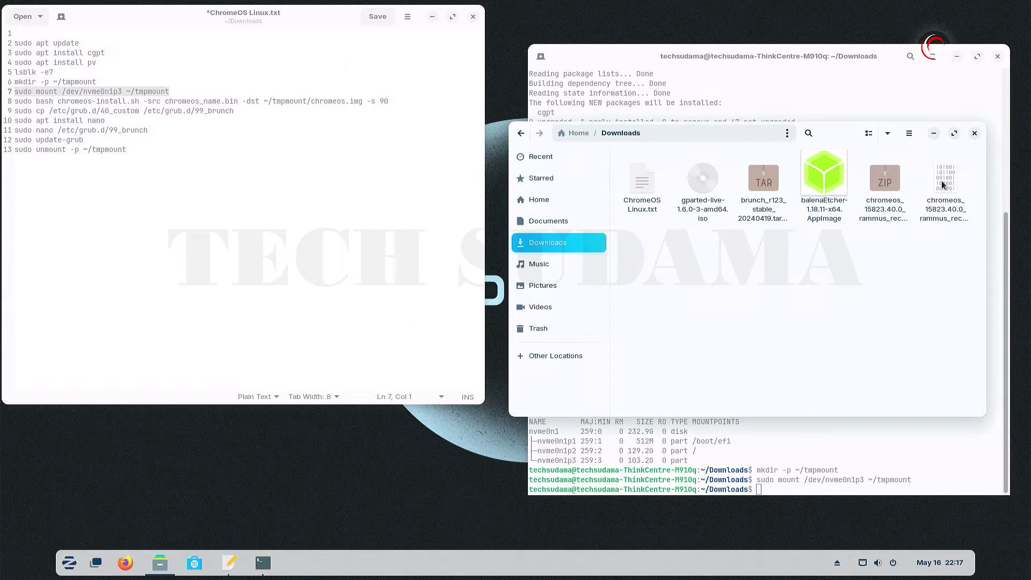
left_click(943, 184)
right_click(943, 184)
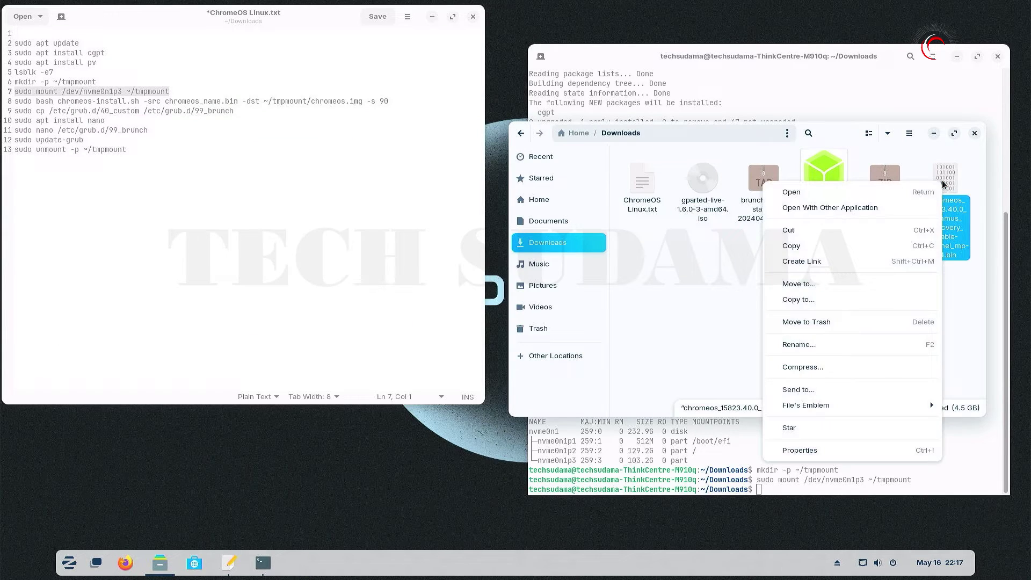
left_click(809, 348)
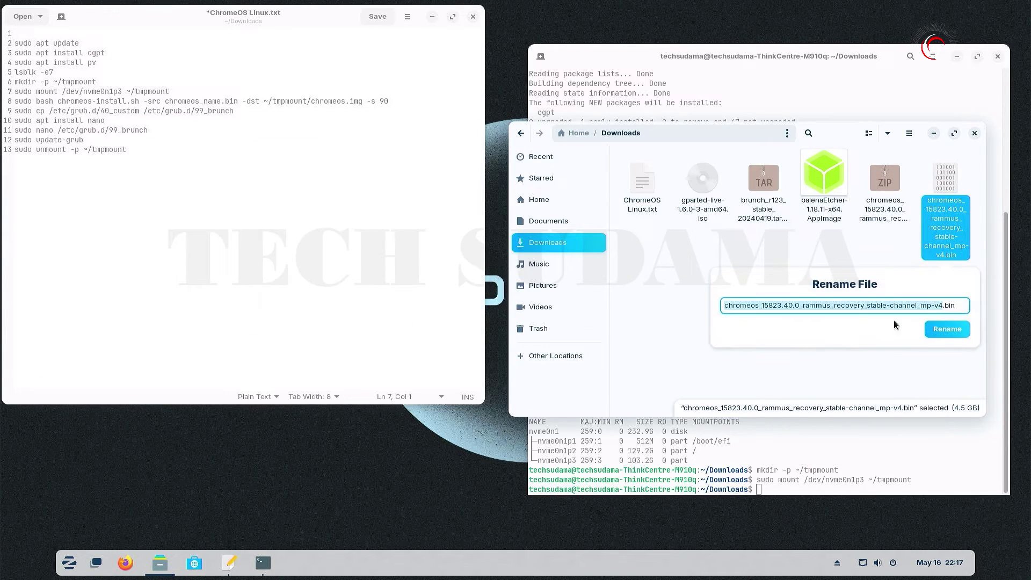
right_click(959, 304)
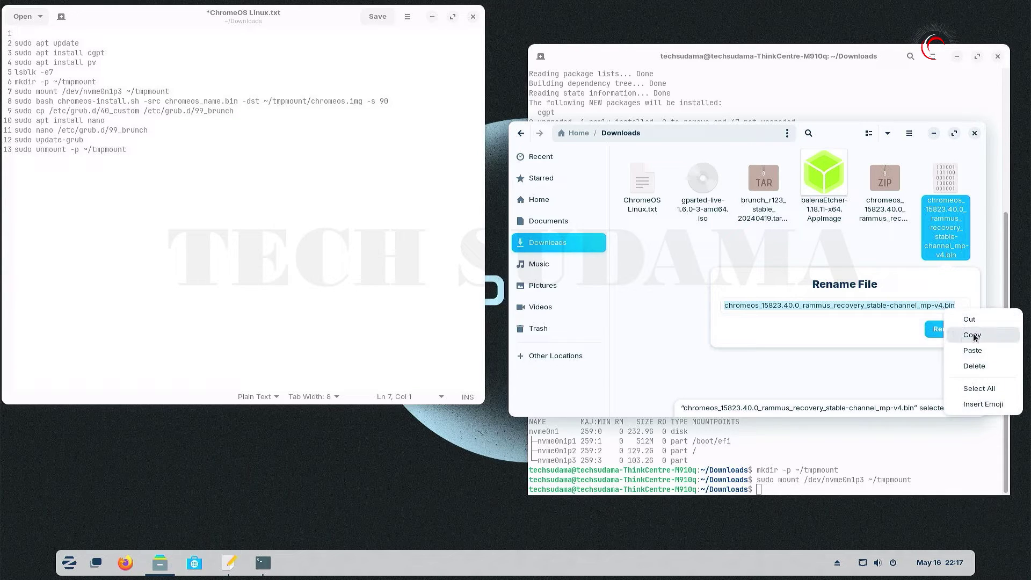
left_click(977, 387)
double_click(220, 102)
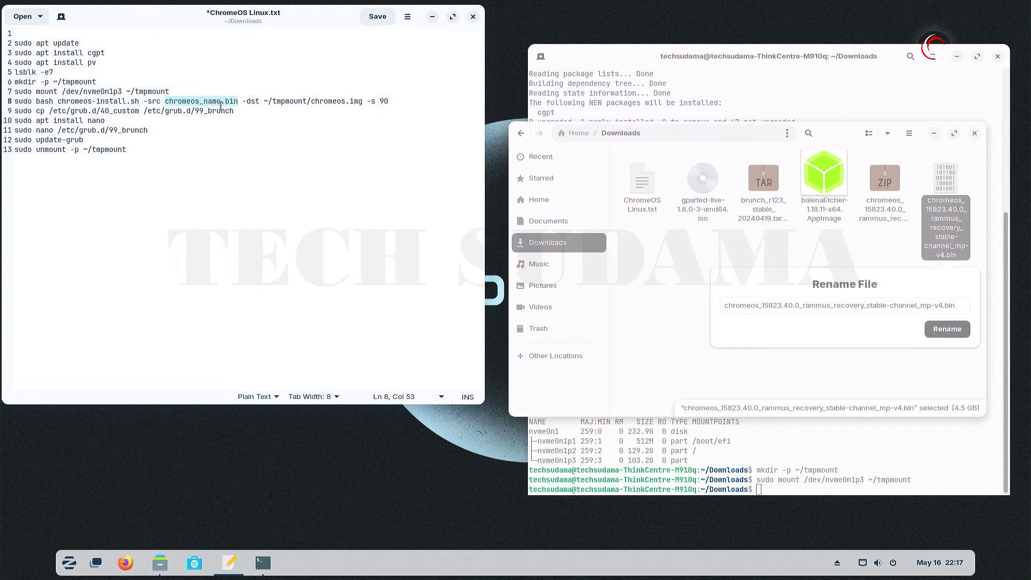
right_click(192, 102)
left_click(214, 182)
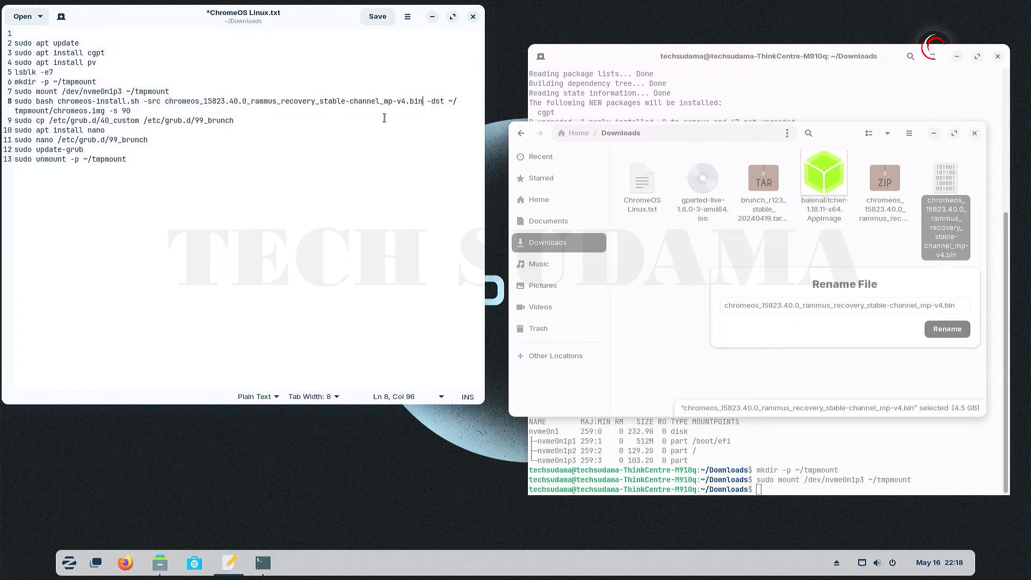
left_click(901, 369)
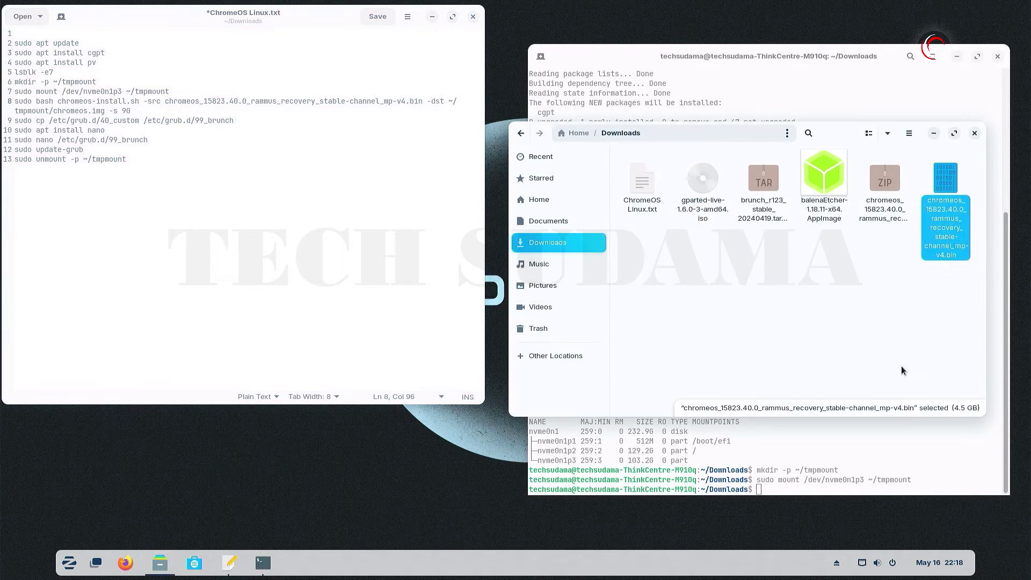
Step: Extract the Brunch tar.gz into Downloads, close Archive Manager and Files, and select size 90
double_click(763, 181)
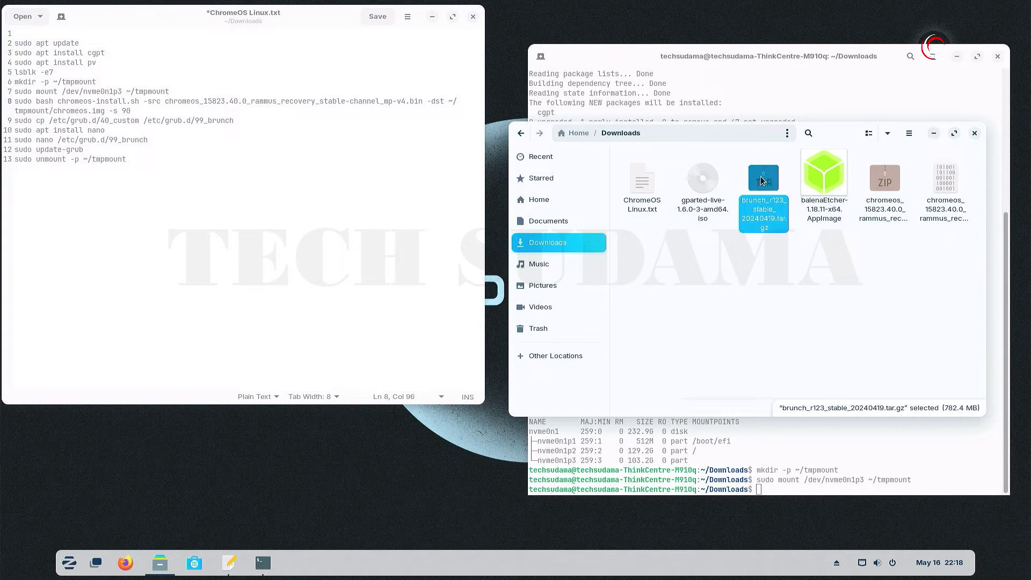
left_click(53, 39)
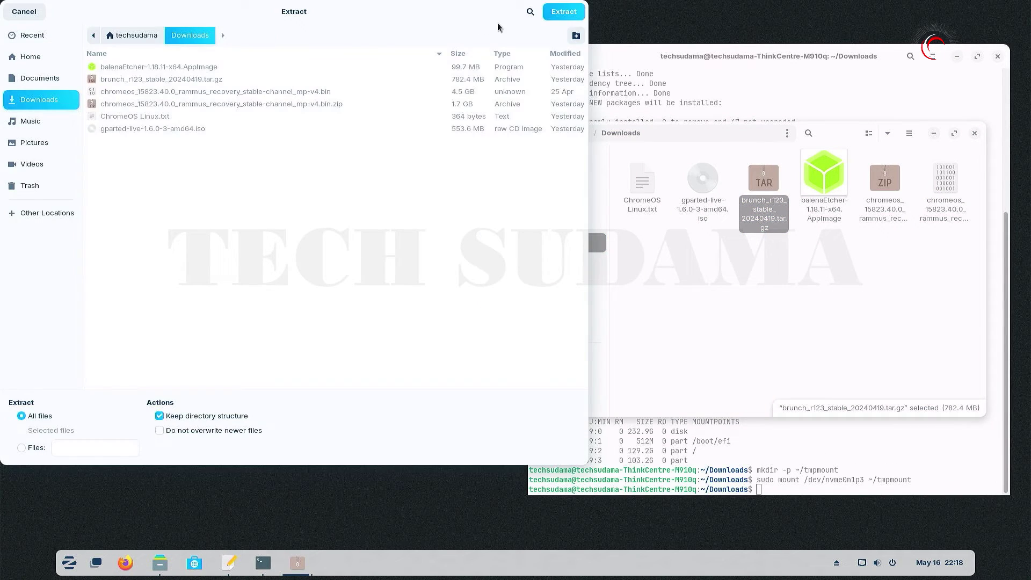
left_click(563, 11)
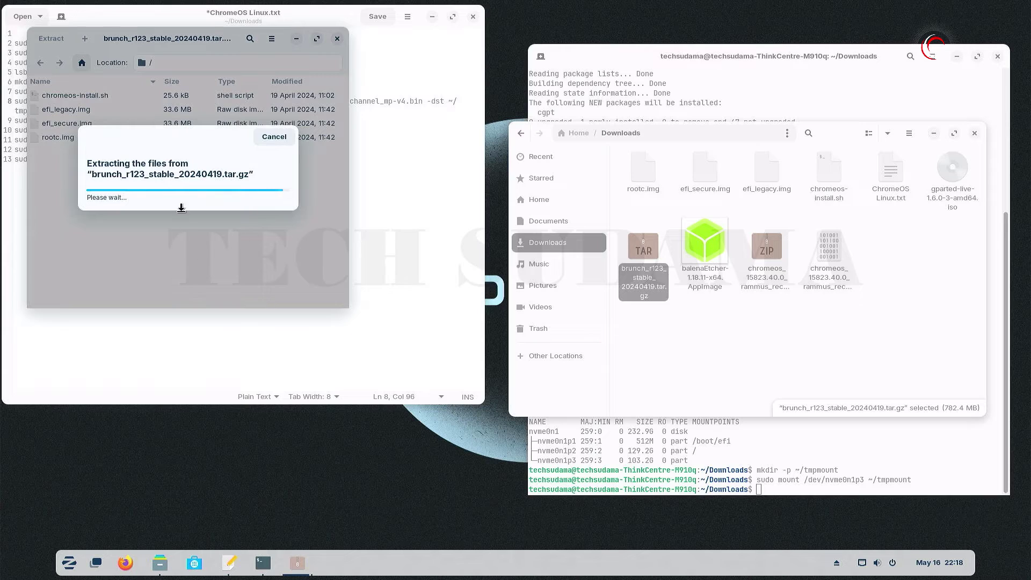
left_click(142, 181)
left_click(337, 38)
left_click(793, 403)
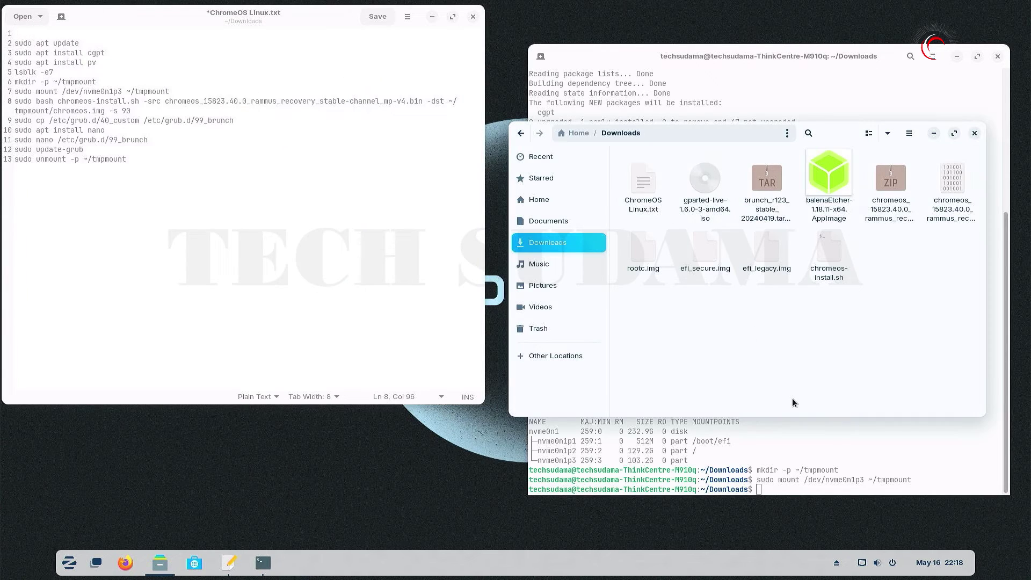
key("ctrl+w")
double_click(124, 111)
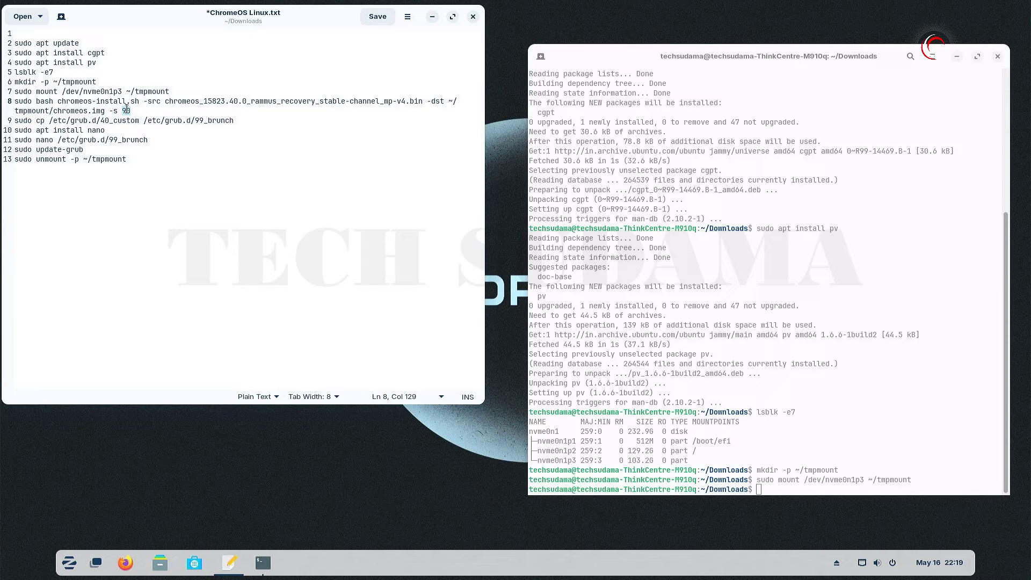
Step: Run the line 8 chromeos-install.sh command with size 90 to build tmpmount/chromeos.img
left_click(133, 111)
left_click_drag(134, 110, 13, 102)
key("ctrl+c")
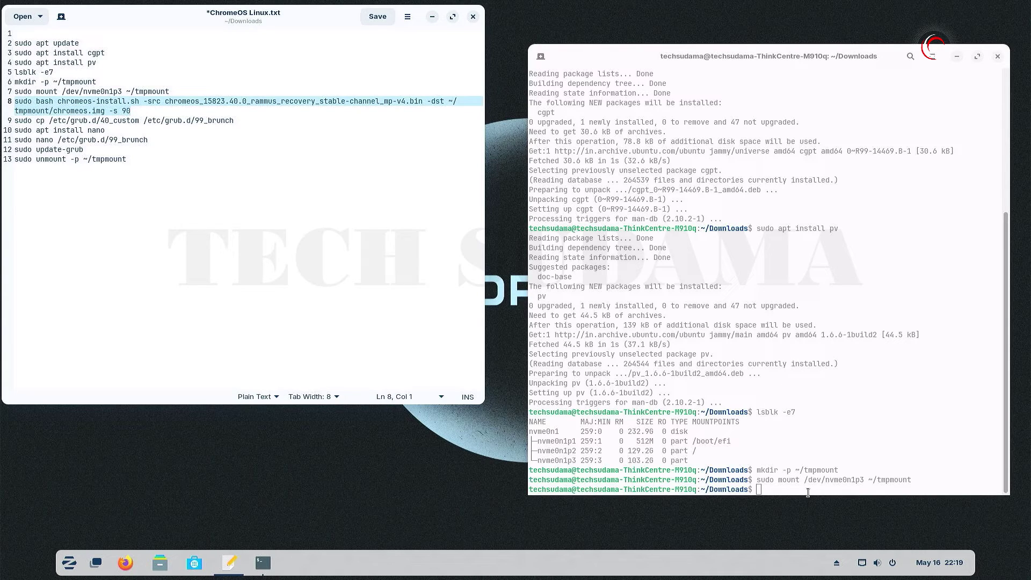
right_click(807, 490)
left_click(950, 404)
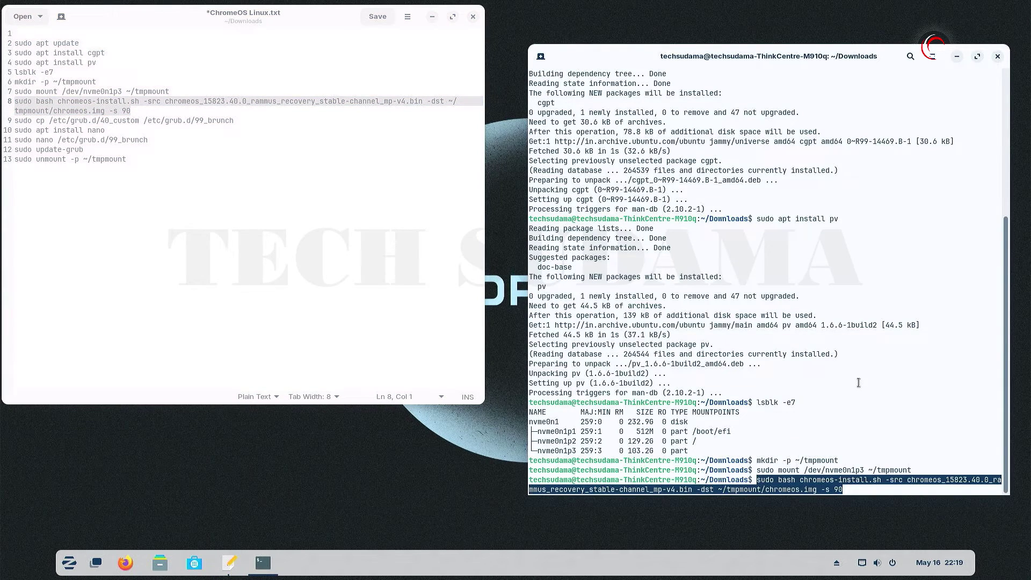
key("Return")
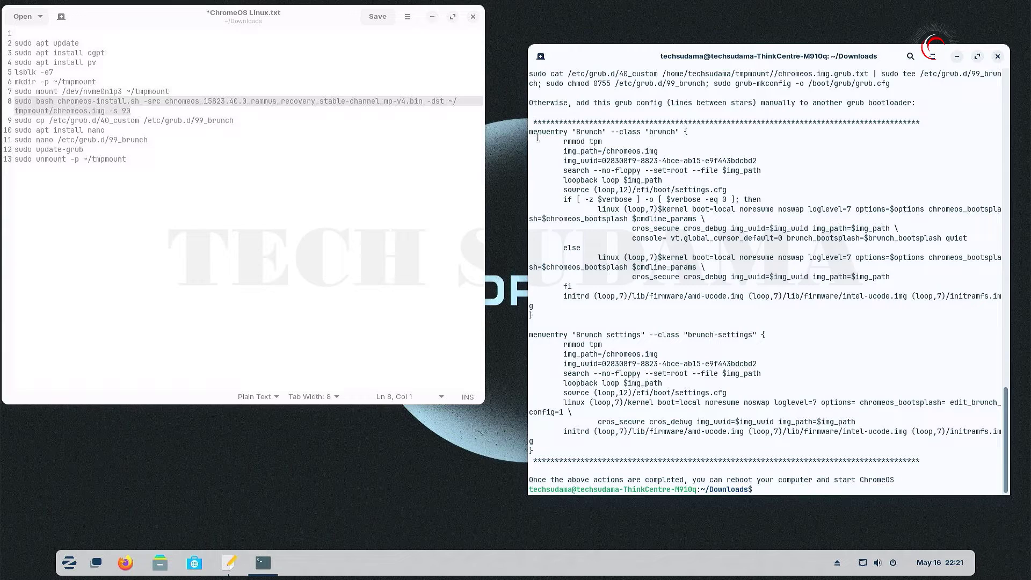
Step: Copy the two Brunch GRUB menu entries from the installer output
left_click_drag(530, 132, 535, 451)
right_click(730, 205)
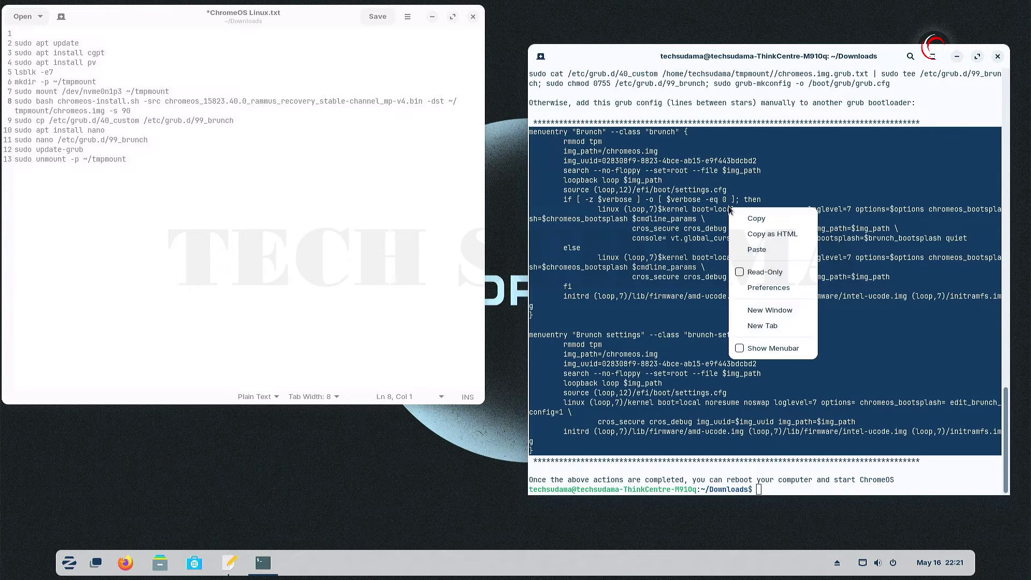
left_click(749, 221)
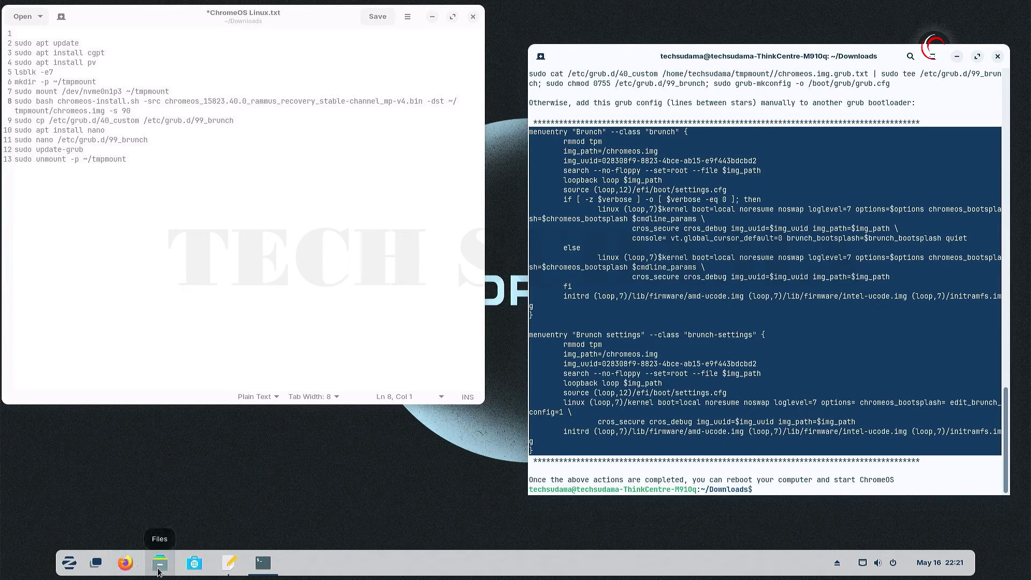
Step: Create a new TXT.txt in Downloads, paste the GRUB entries into it, and save
left_click(159, 562)
right_click(735, 284)
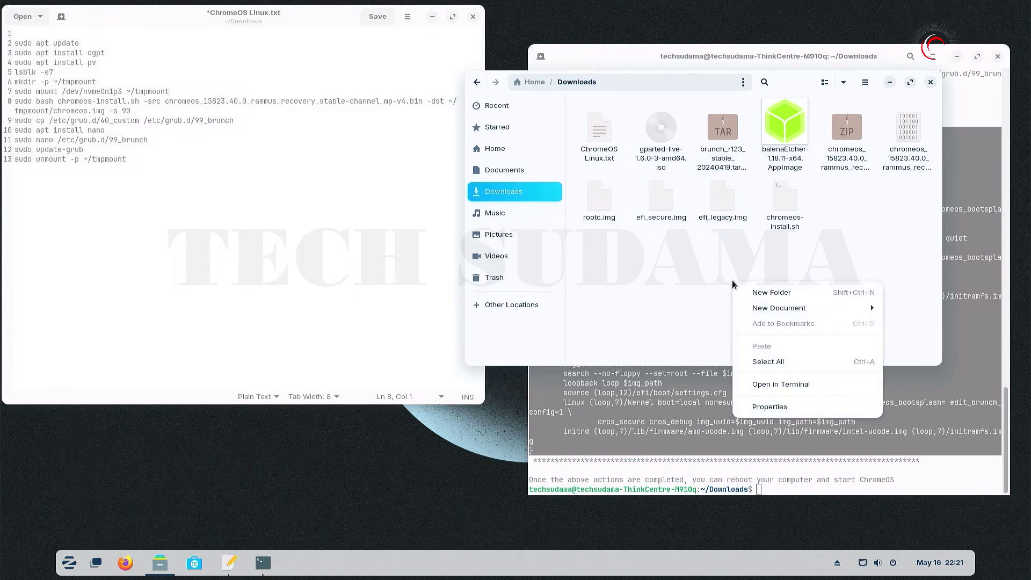
mouse_move(779, 307)
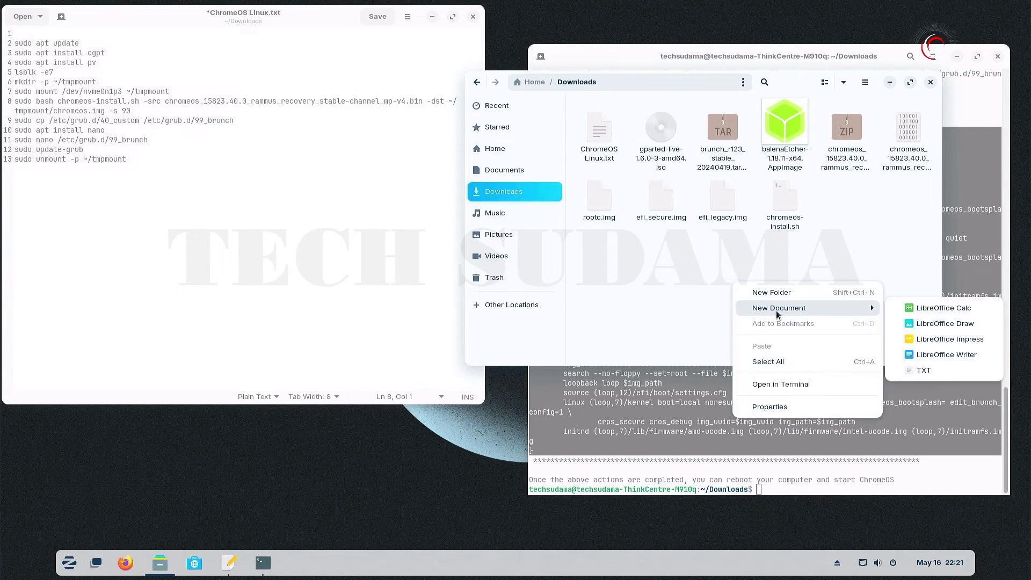
left_click(924, 370)
right_click(85, 82)
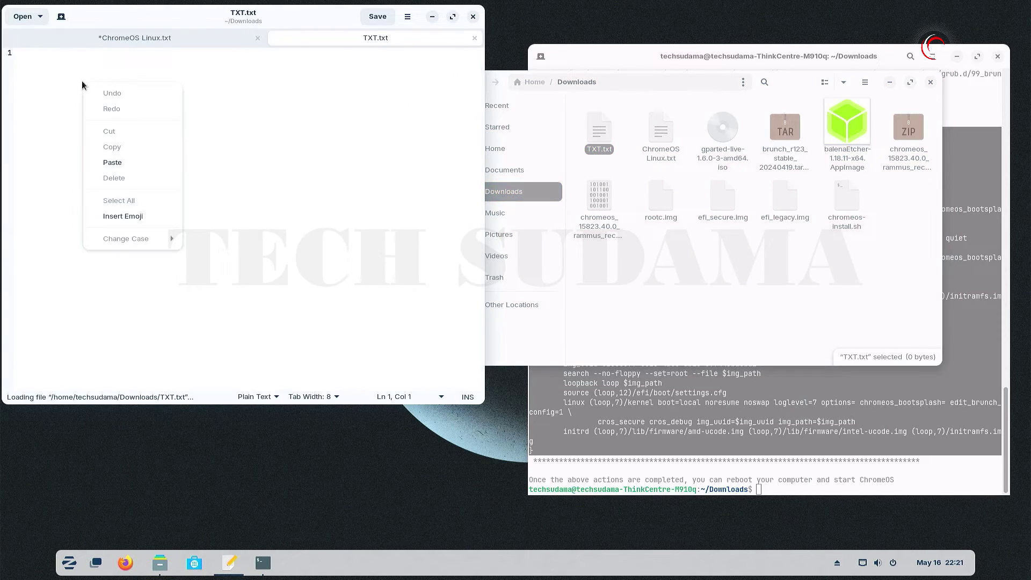
left_click(112, 162)
left_click(378, 17)
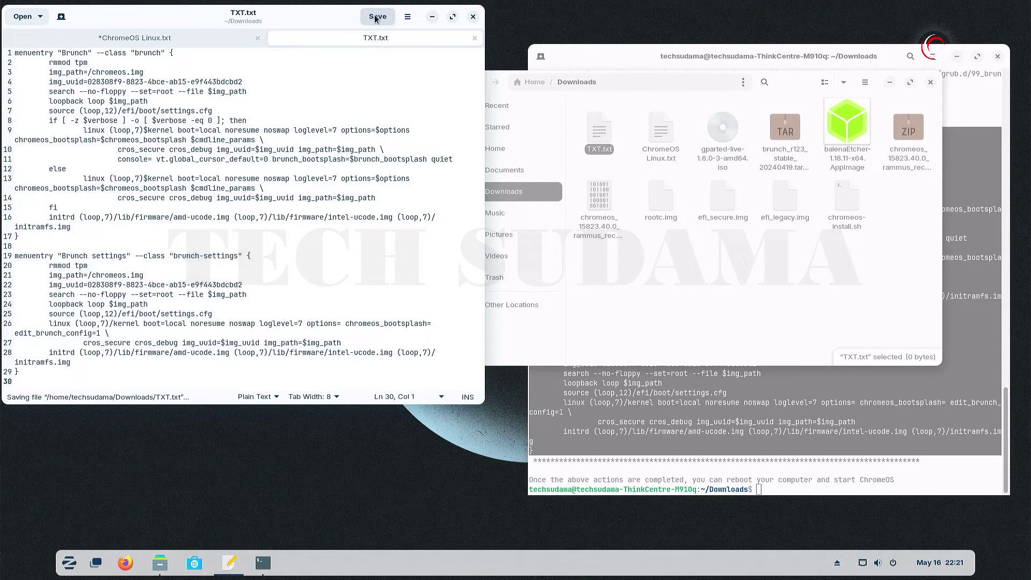
left_click(473, 17)
double_click(659, 134)
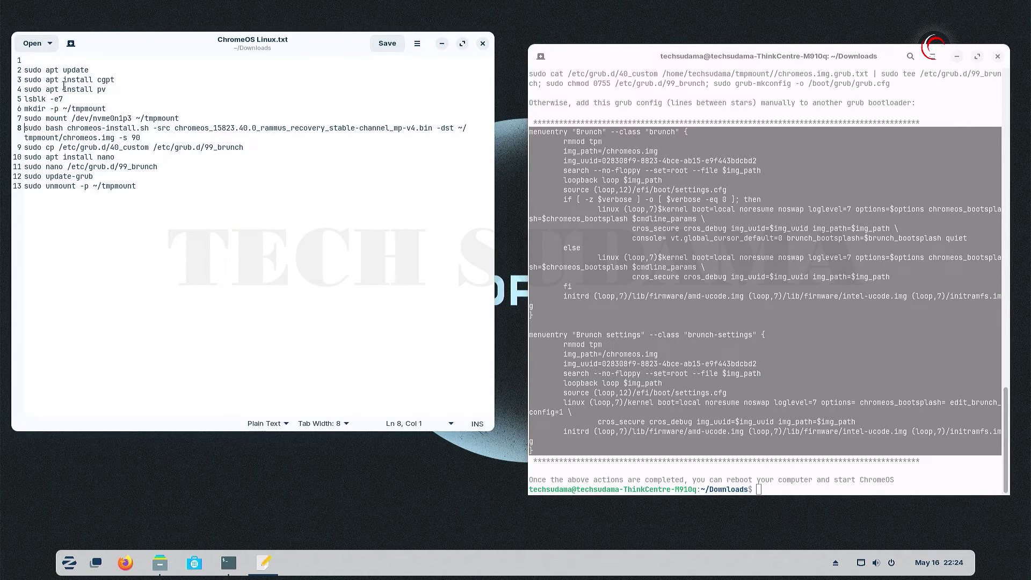
Step: Run sudo cp /etc/grub.d/40_custom /etc/grub.d/99_brunch in the terminal
left_click_drag(245, 150, 24, 148)
right_click(57, 151)
left_click(80, 225)
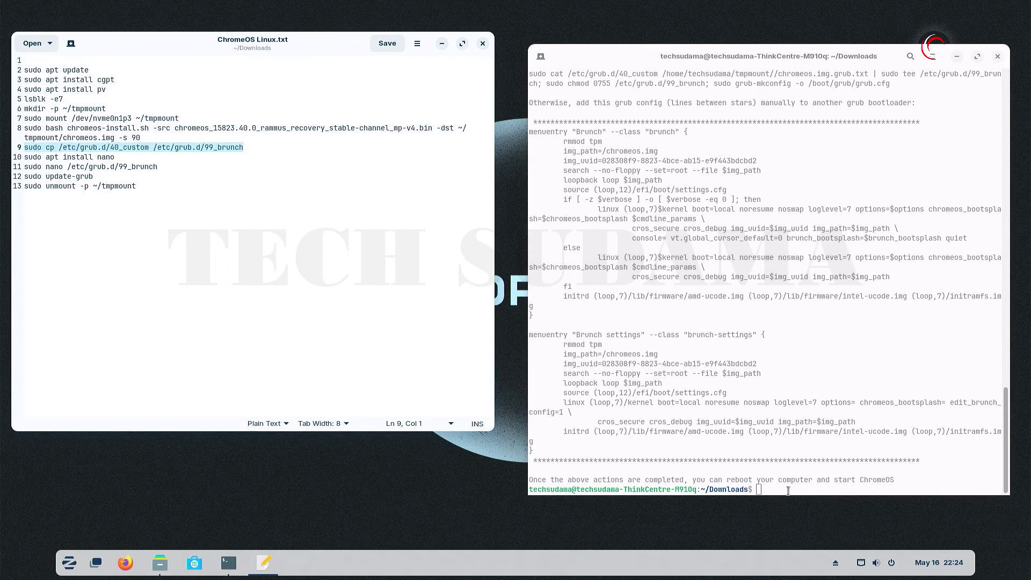
right_click(787, 491)
left_click(805, 440)
key("Return")
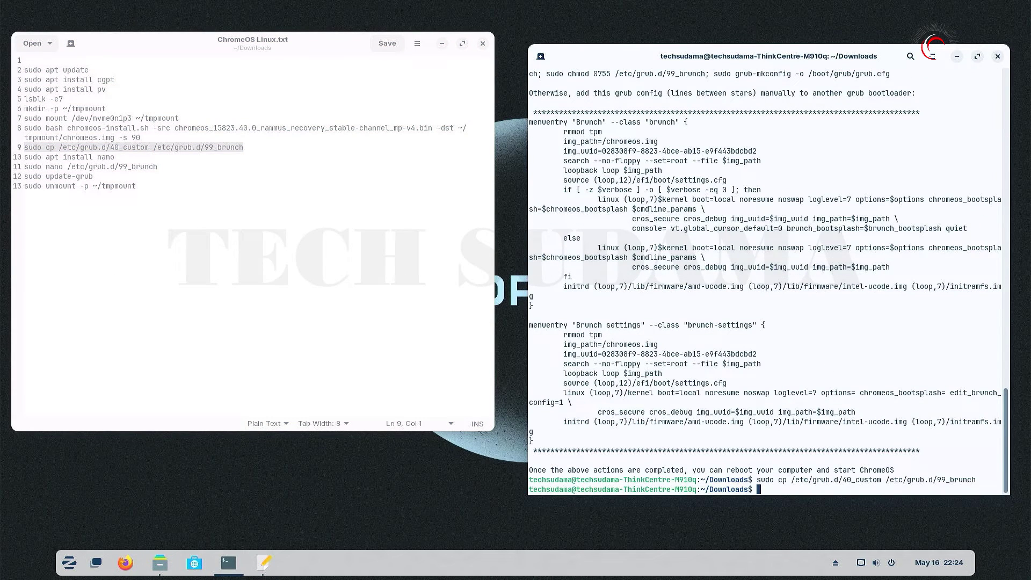
Step: Run sudo apt install nano, confirming nano 6.2-1 is installed
left_click_drag(115, 157, 25, 156)
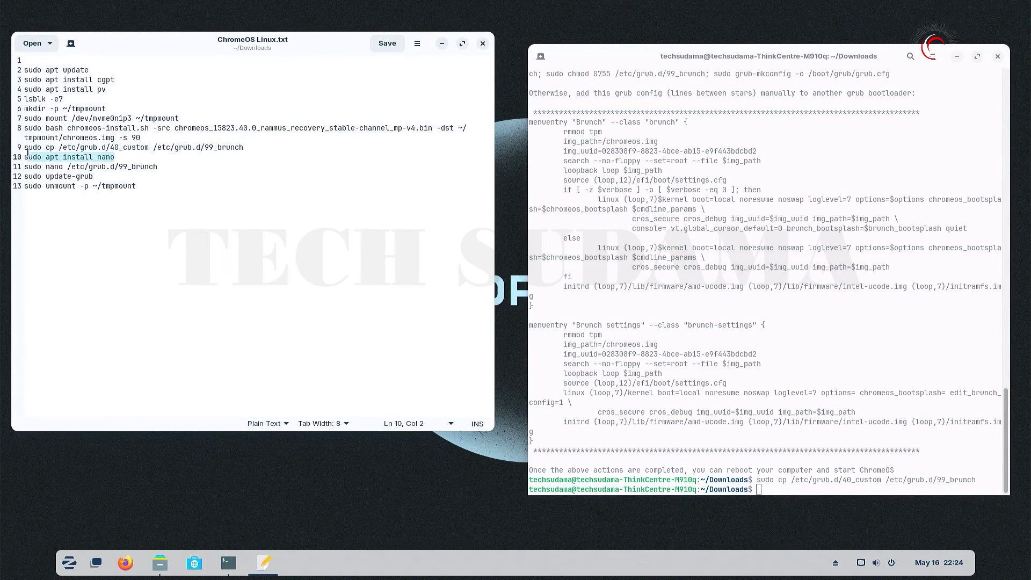
right_click(40, 161)
left_click(76, 221)
right_click(812, 494)
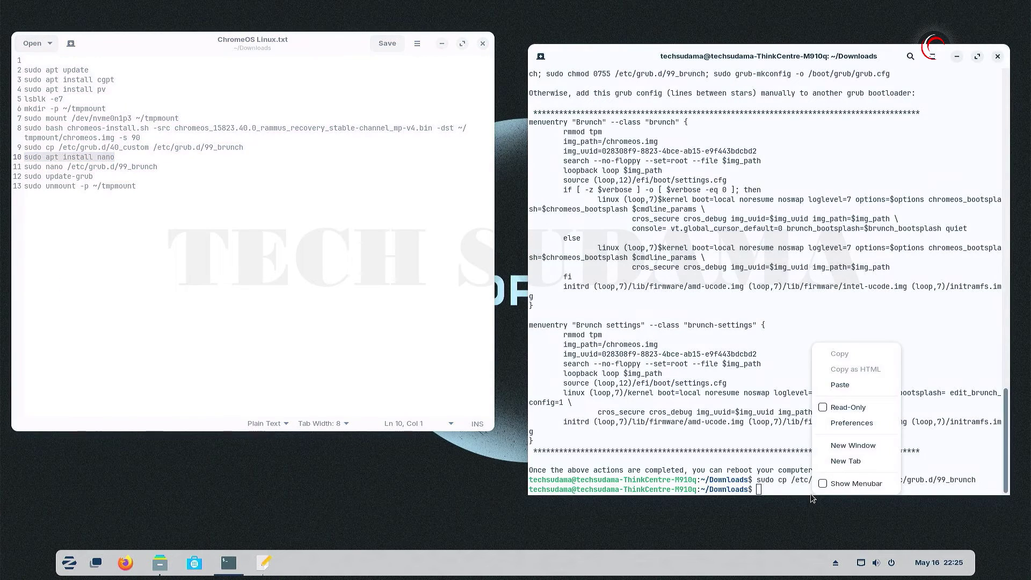
left_click(829, 444)
key("Return")
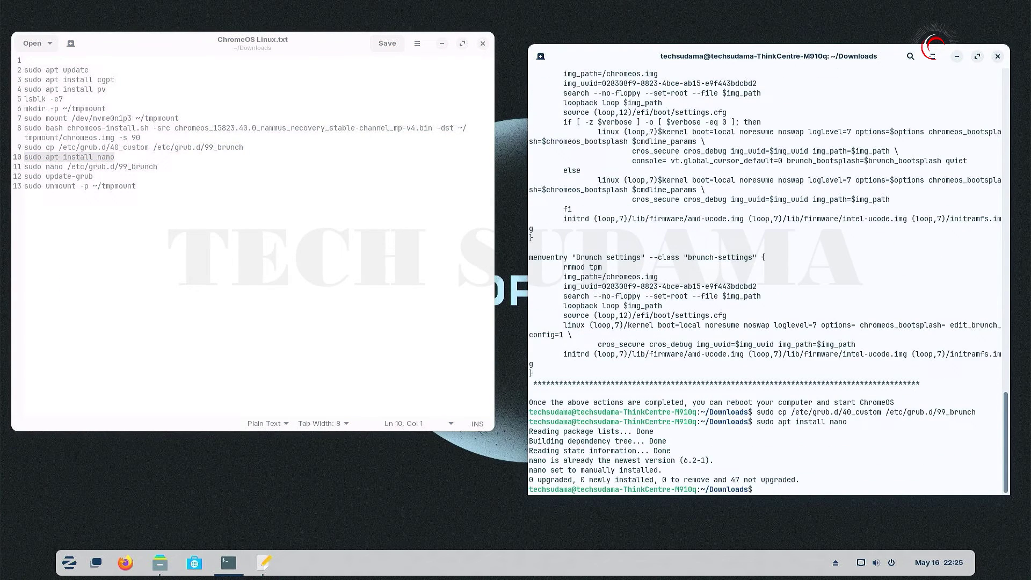
Step: Copy the command that opens /etc/grub.d/99_brunch in nano
left_click_drag(159, 167, 24, 167)
key("ctrl+c")
right_click(758, 491)
Step: Open /etc/grub.d/99_brunch in nano and copy the two GRUB entries from TXT.txt
left_click(814, 378)
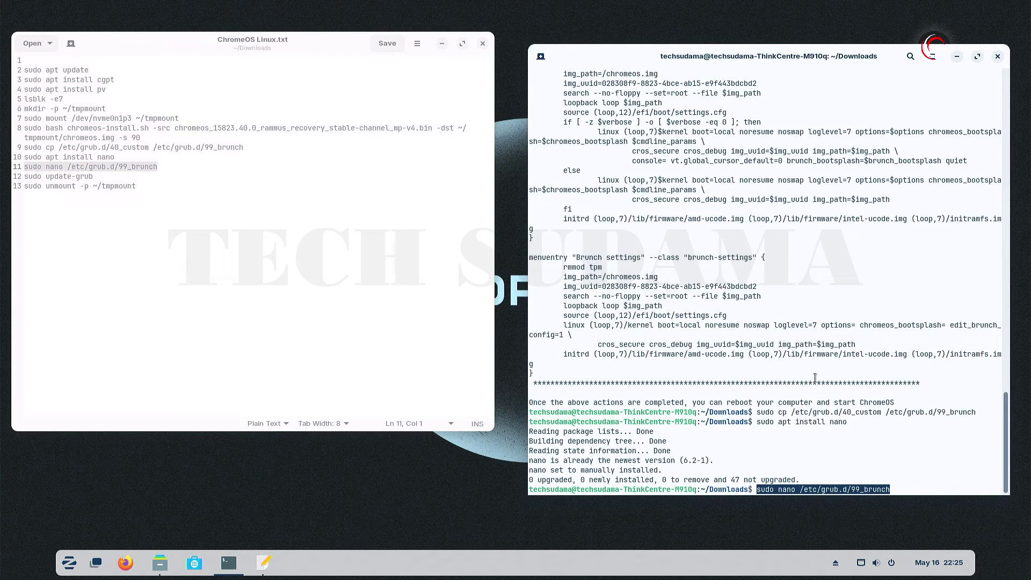
key("Return")
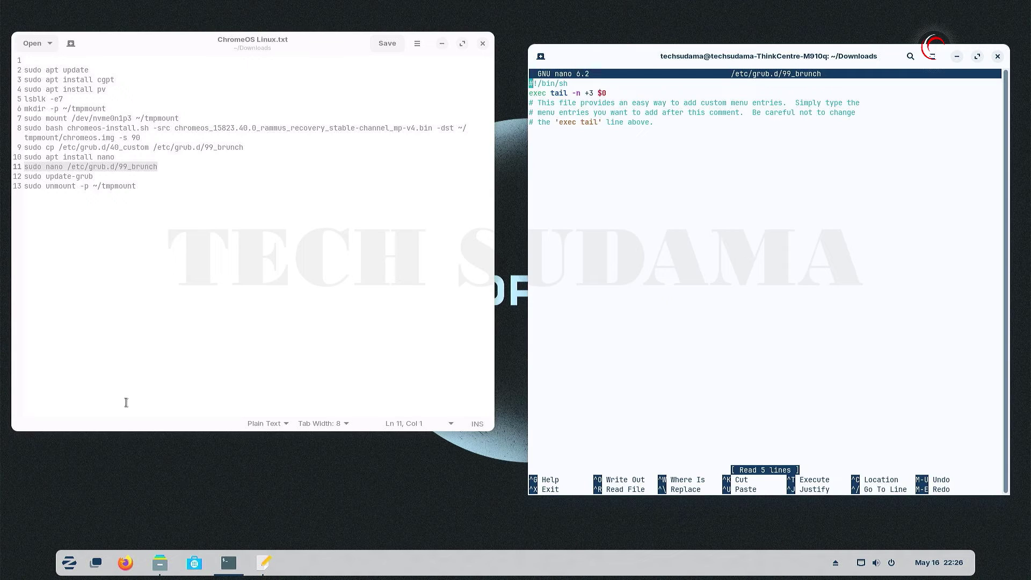
left_click(160, 562)
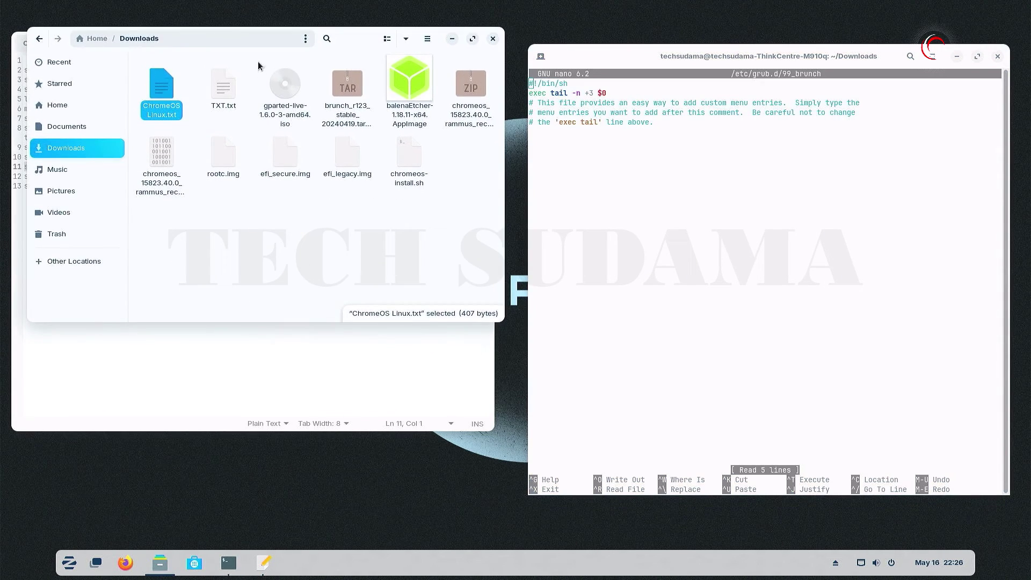
double_click(224, 86)
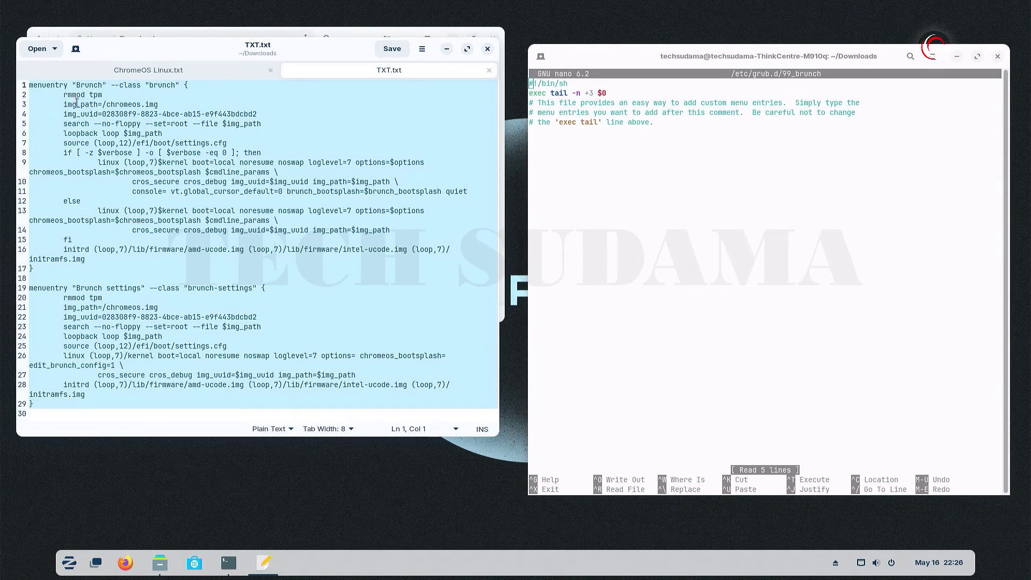
right_click(87, 110)
left_click(119, 181)
left_click(489, 70)
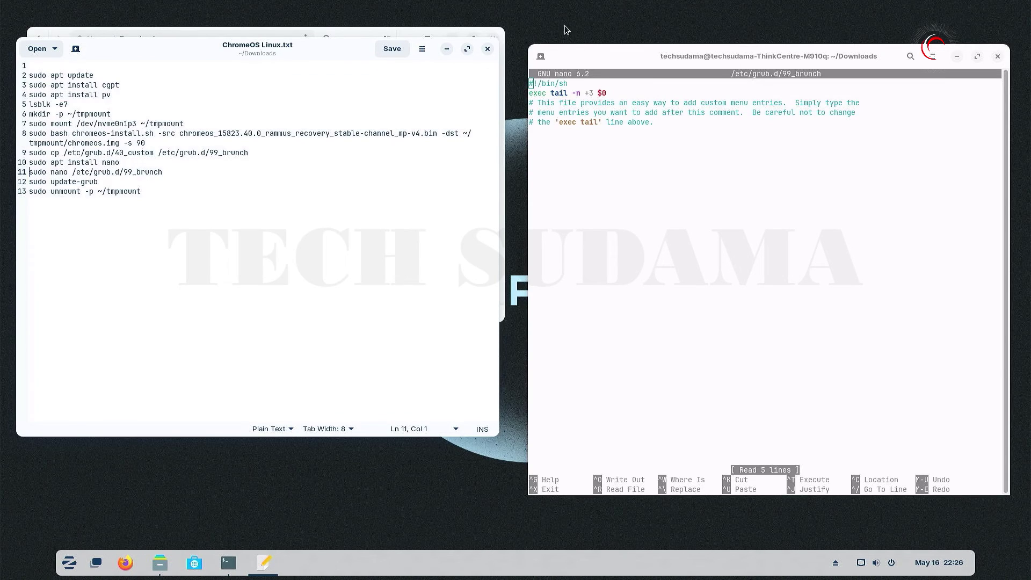
Step: Paste the Brunch and Brunch settings entries below the comments and save 99_brunch
left_click(582, 50)
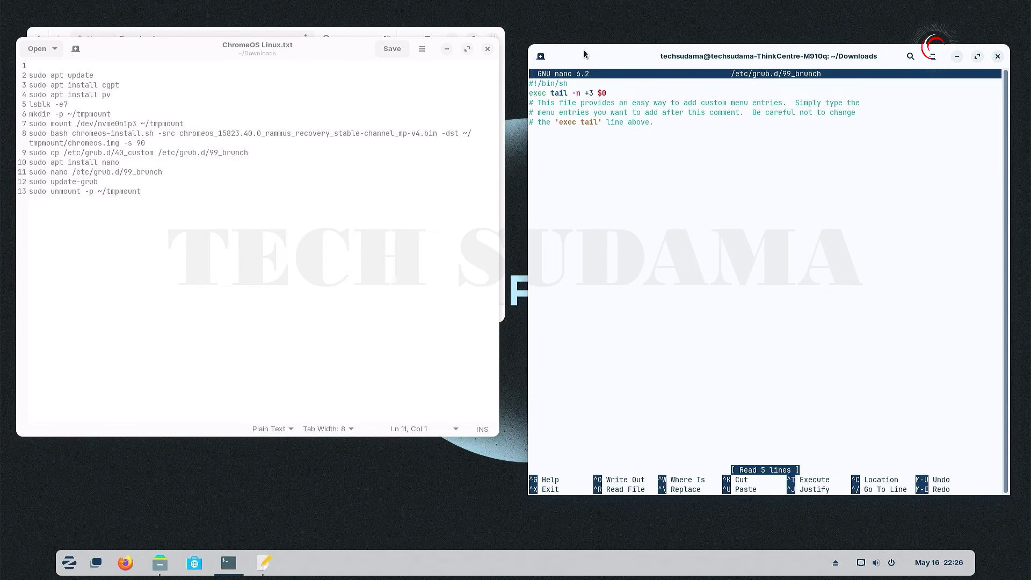
key("Down")
key("Down")
key("Down")
key("Down")
key("Down")
right_click(565, 159)
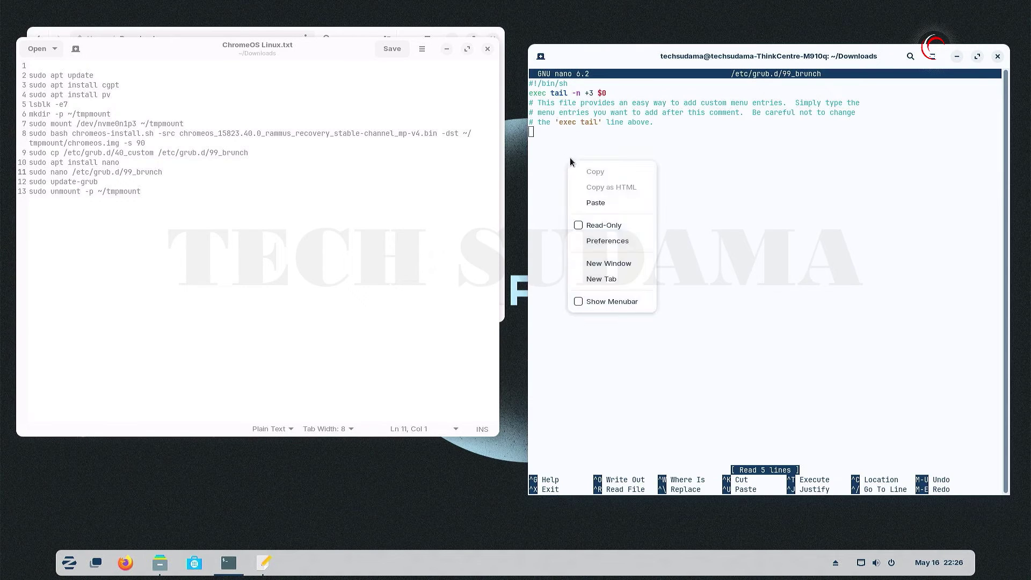
left_click(594, 202)
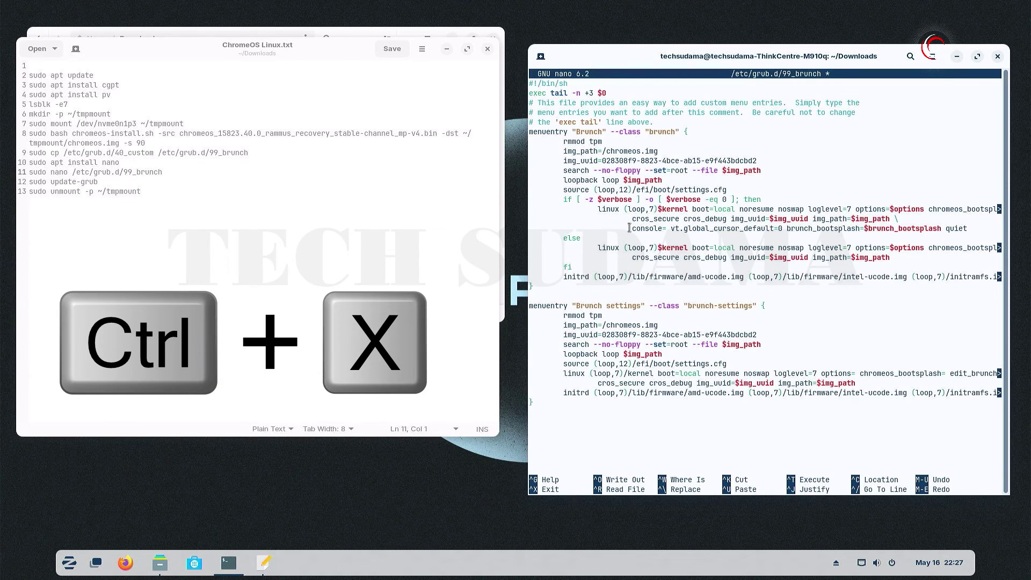
key("ctrl+x")
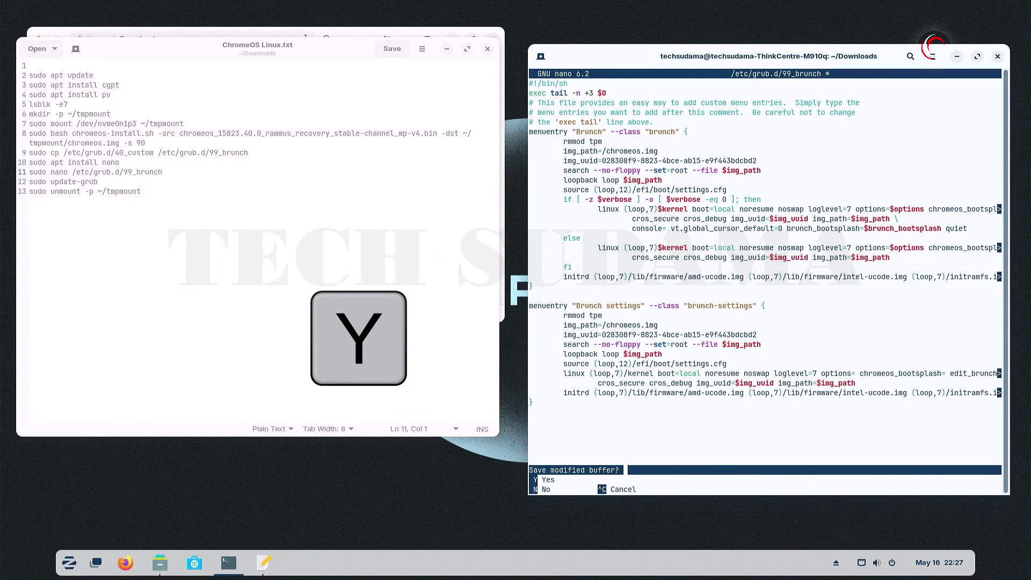
key("y")
key("Return")
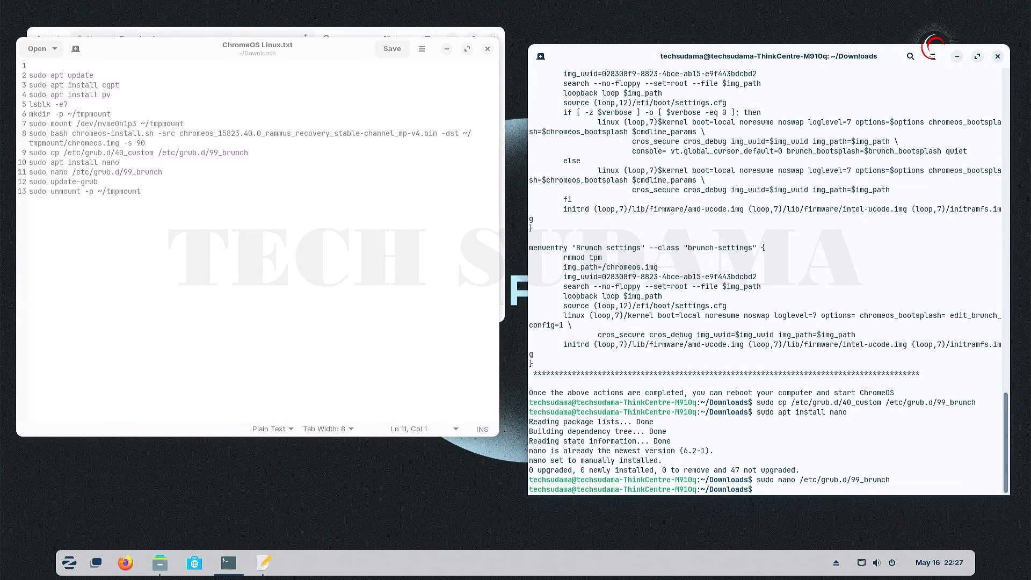
Step: Run sudo update-grub from the notes, then close Text Editor and Files
left_click(97, 182)
left_click_drag(96, 182, 29, 182)
right_click(44, 186)
left_click(56, 253)
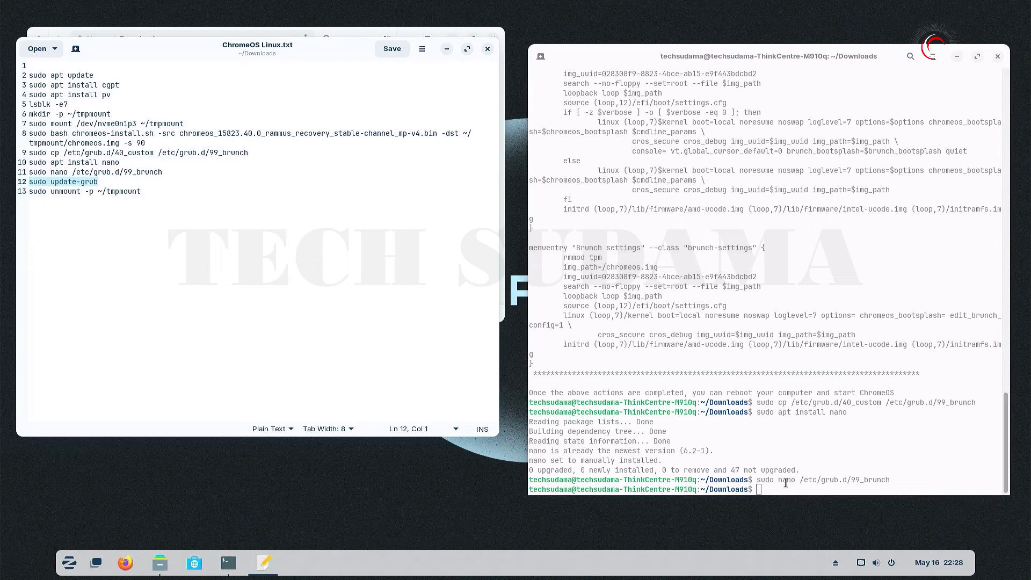
right_click(785, 489)
left_click(817, 381)
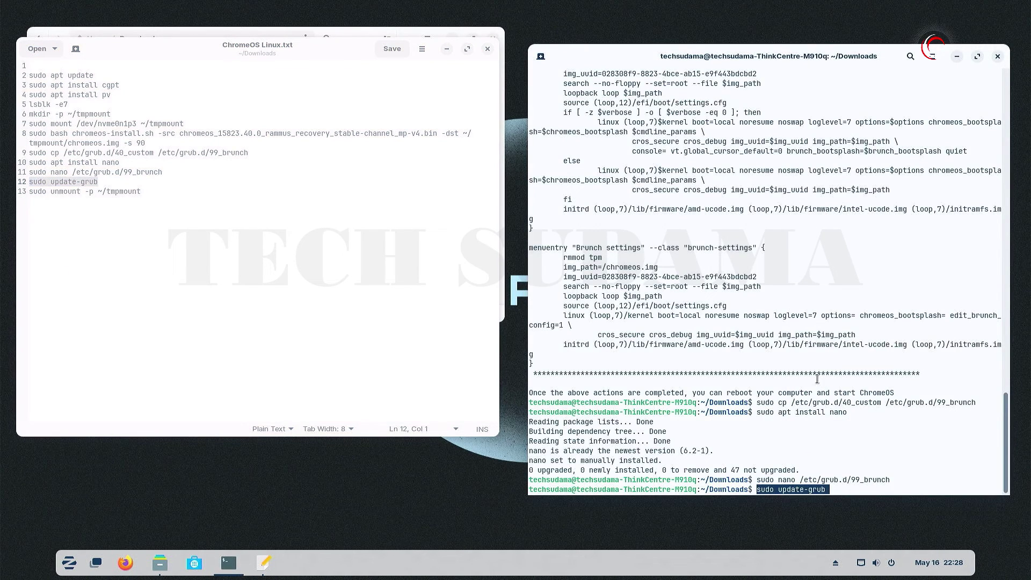
key("Return")
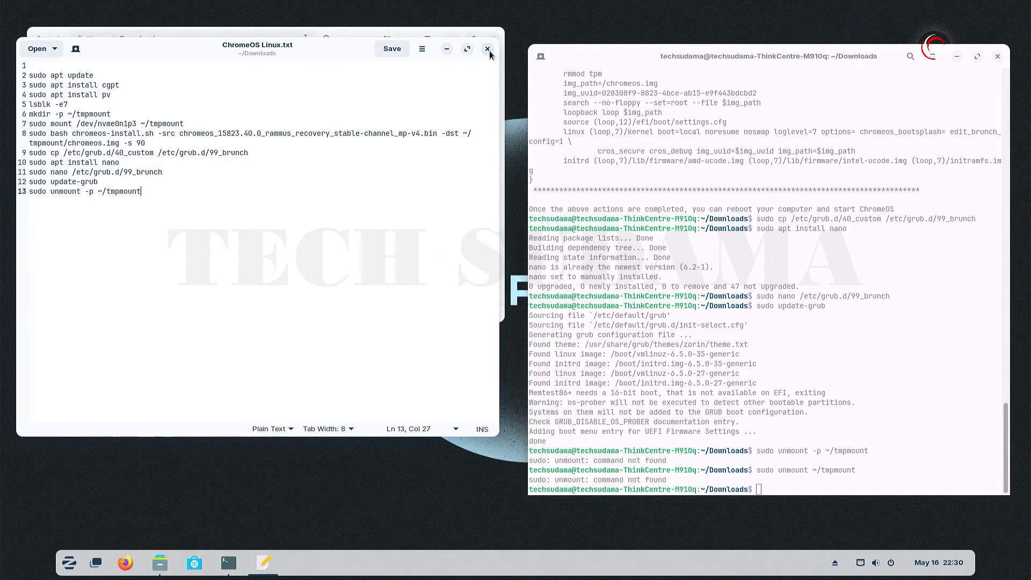
left_click(488, 49)
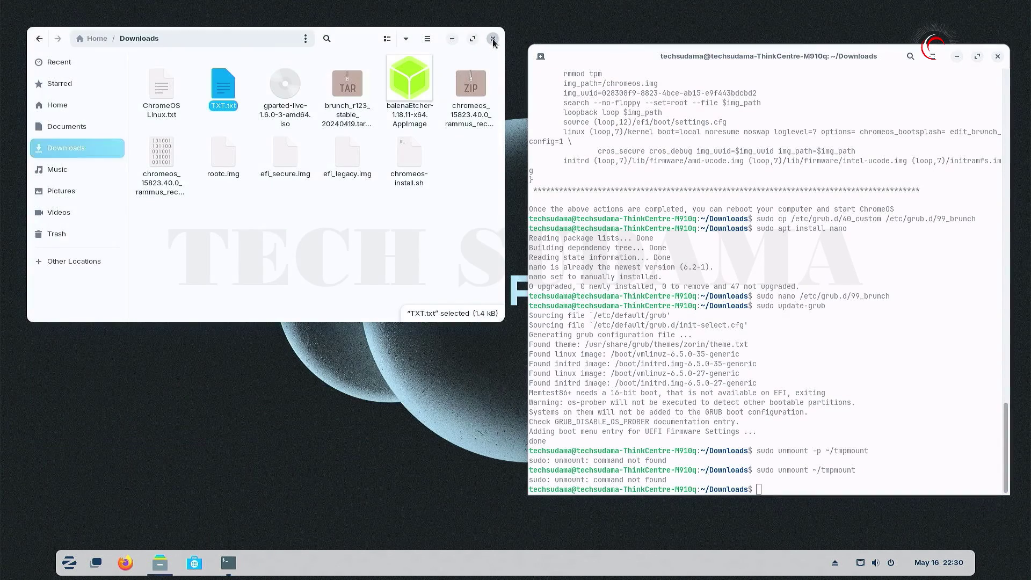
left_click(491, 38)
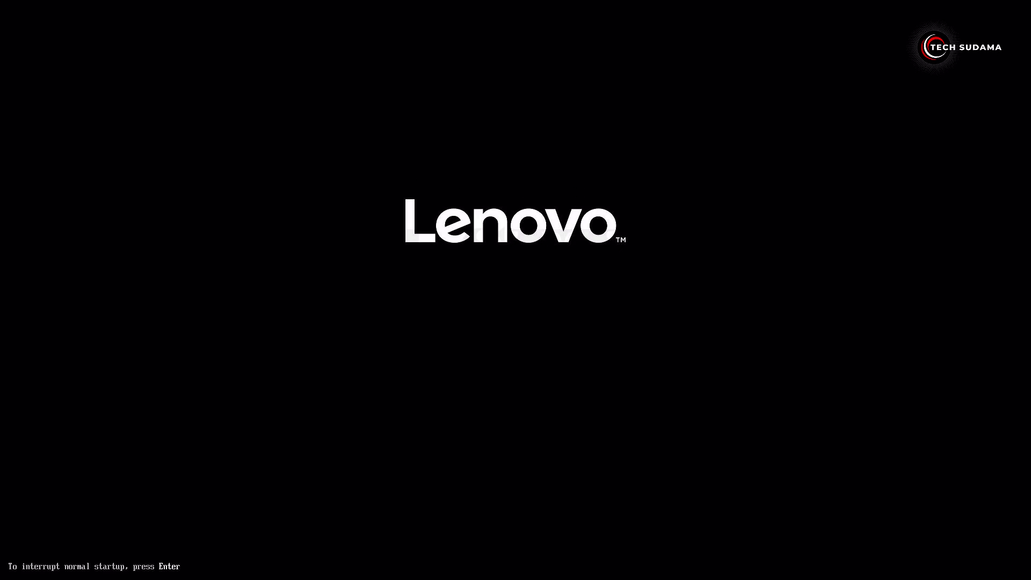
Step: Boot the Brunch entry from the GRUB menu so ChromeOS rebuilds its RootFS
key("Down")
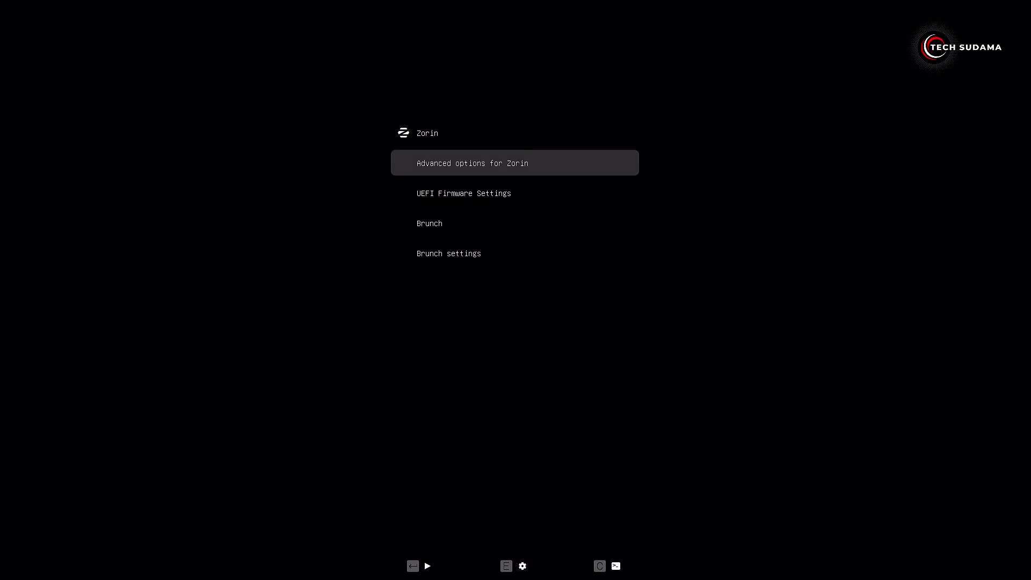
key("Down")
key("Down")
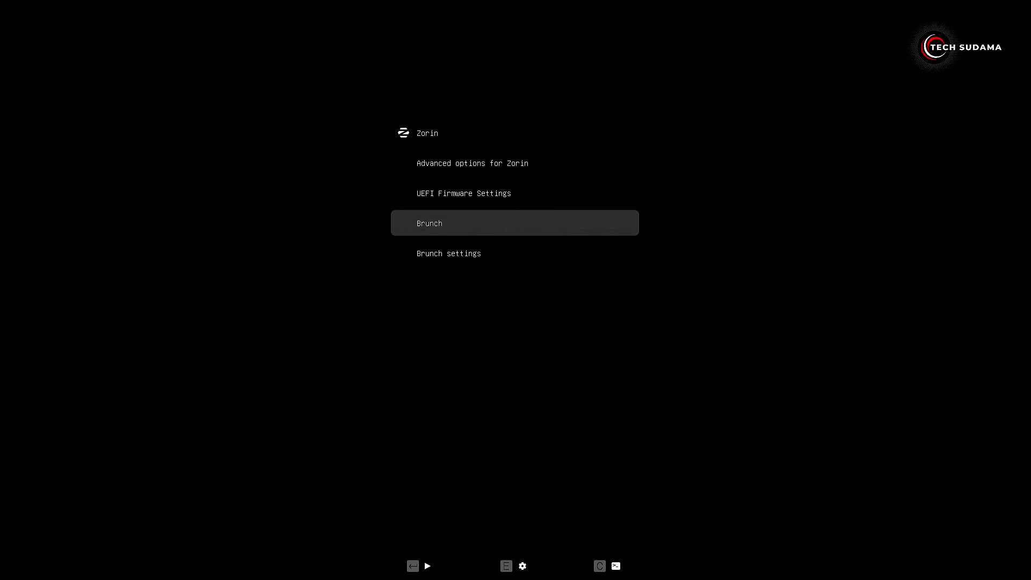
key("Return")
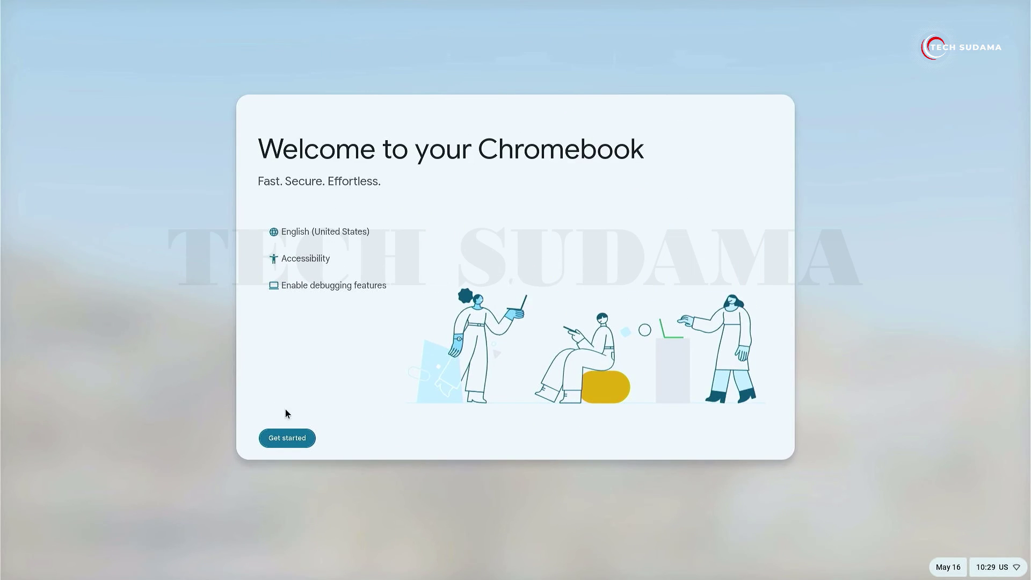
Step: Start Chromebook setup for personal use, sign in, and accept the terms and syncing
left_click(295, 435)
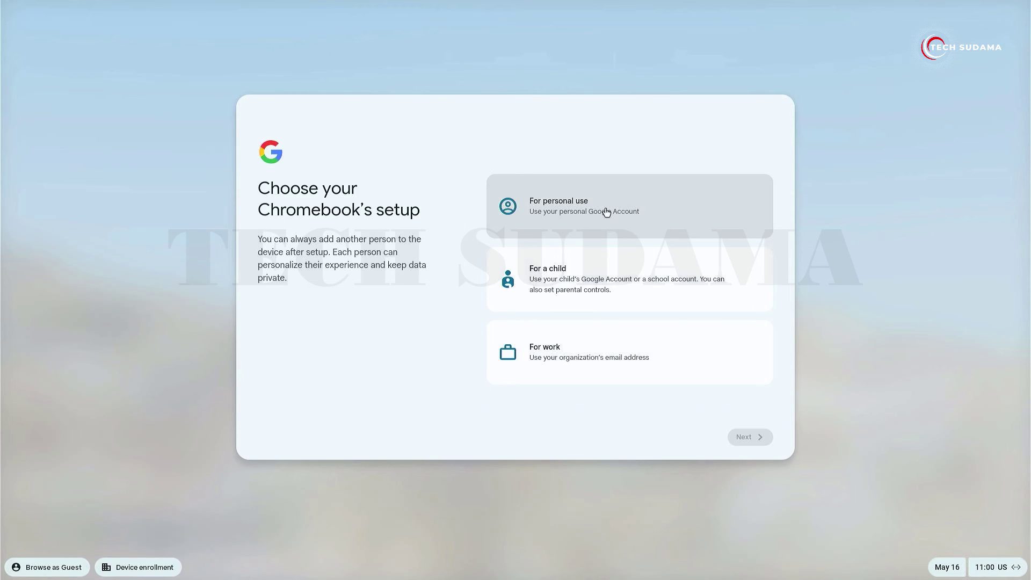
left_click(606, 213)
left_click(749, 437)
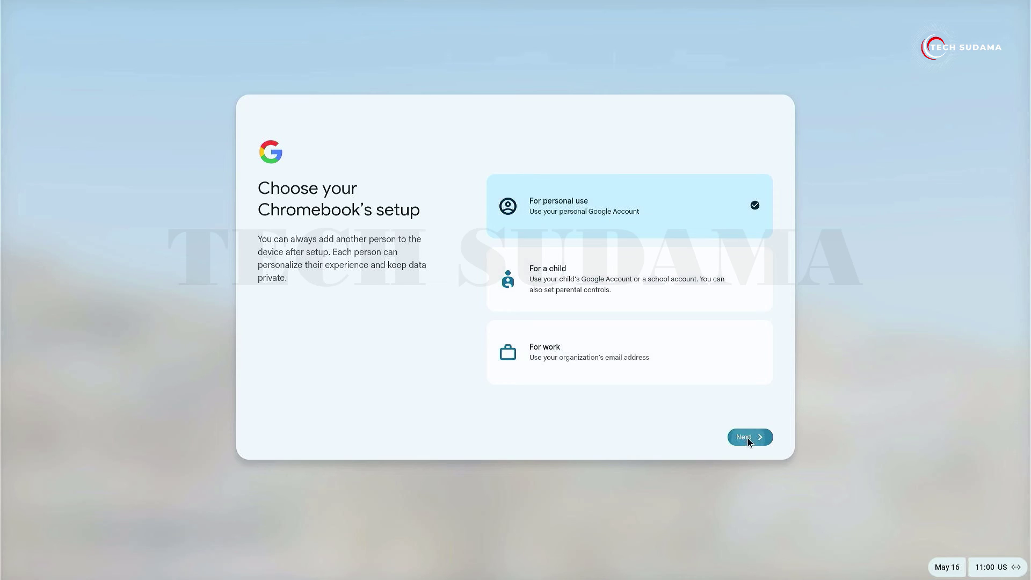
left_click(744, 436)
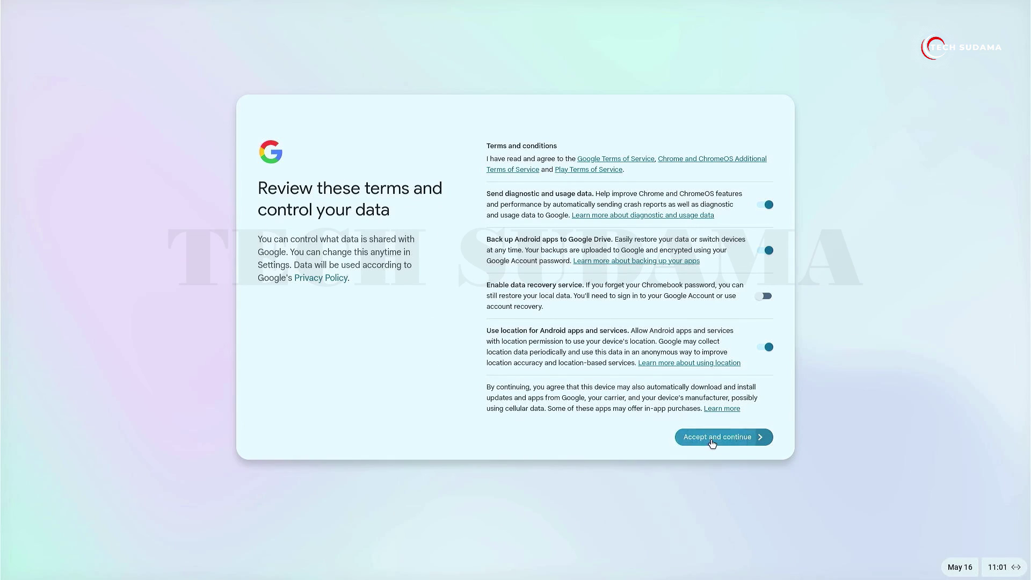
left_click(711, 442)
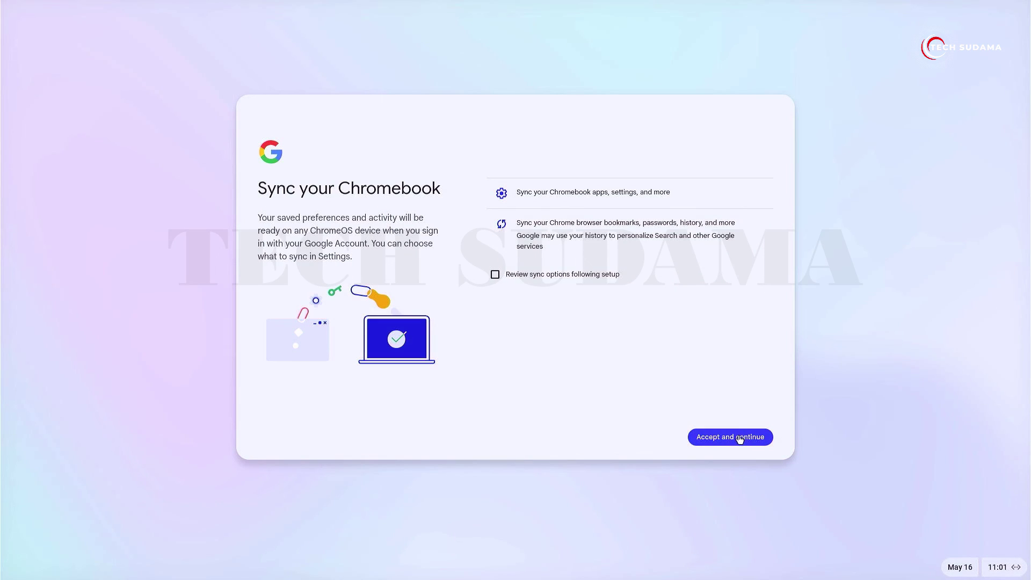
left_click(739, 438)
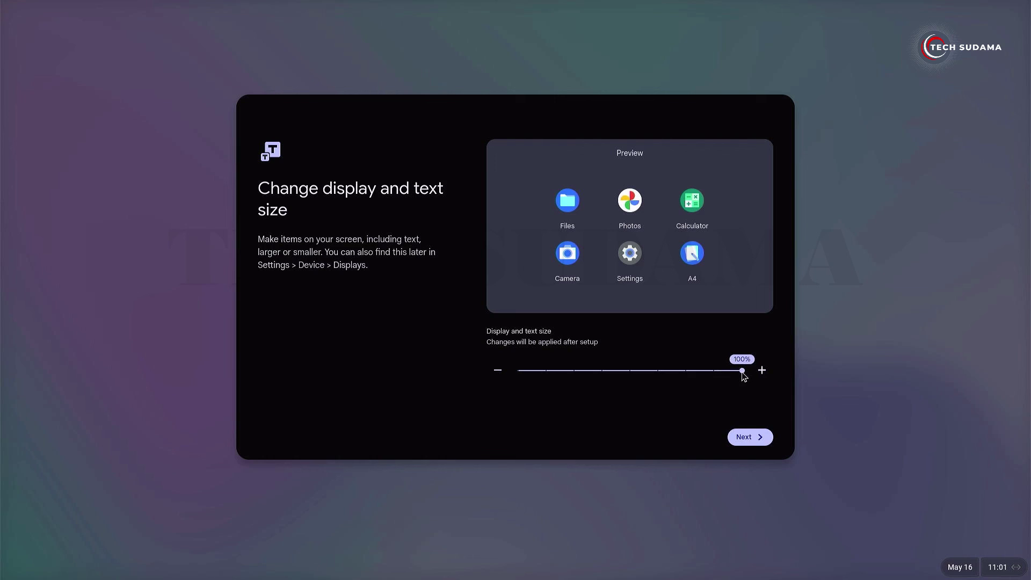
Step: Keep the display size, pick a theme, finish setup, and close the Explore app
left_click(752, 438)
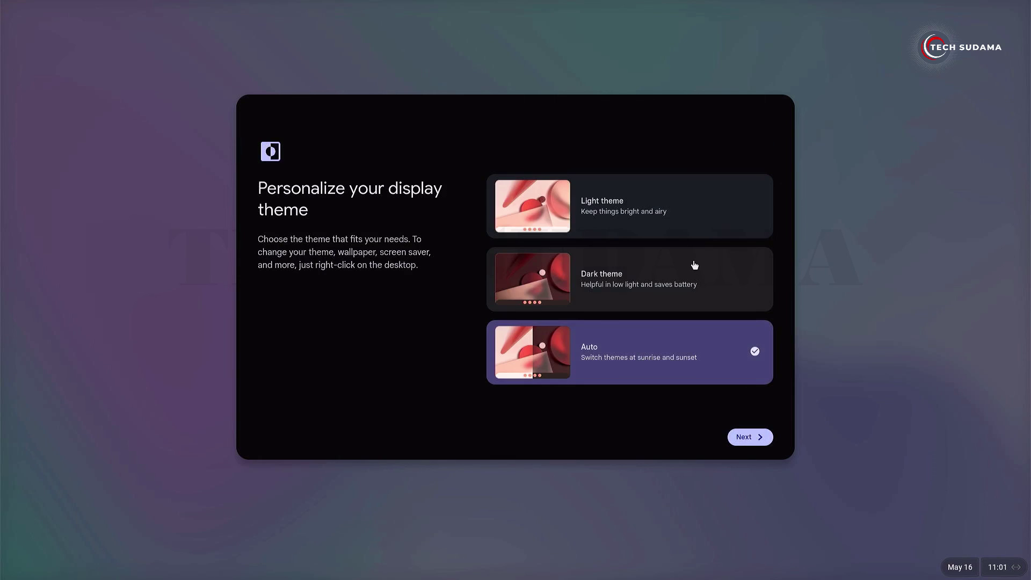
left_click(677, 230)
left_click(751, 437)
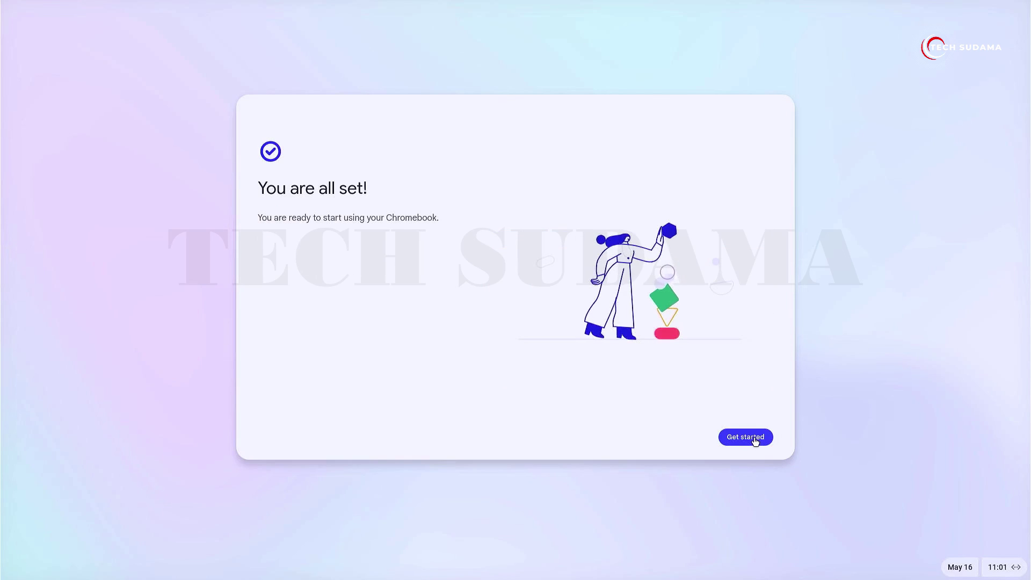
left_click(752, 436)
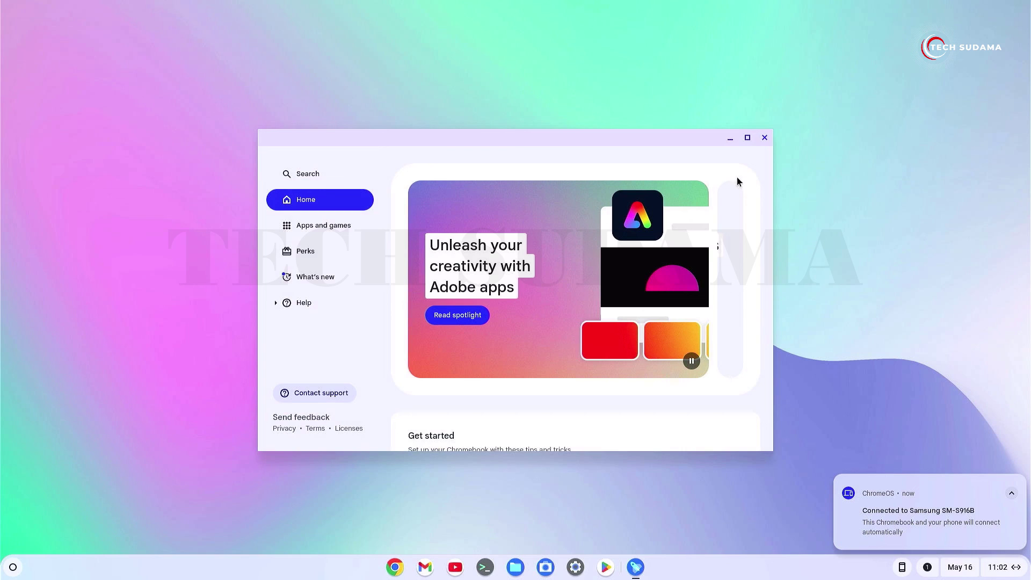
left_click(764, 137)
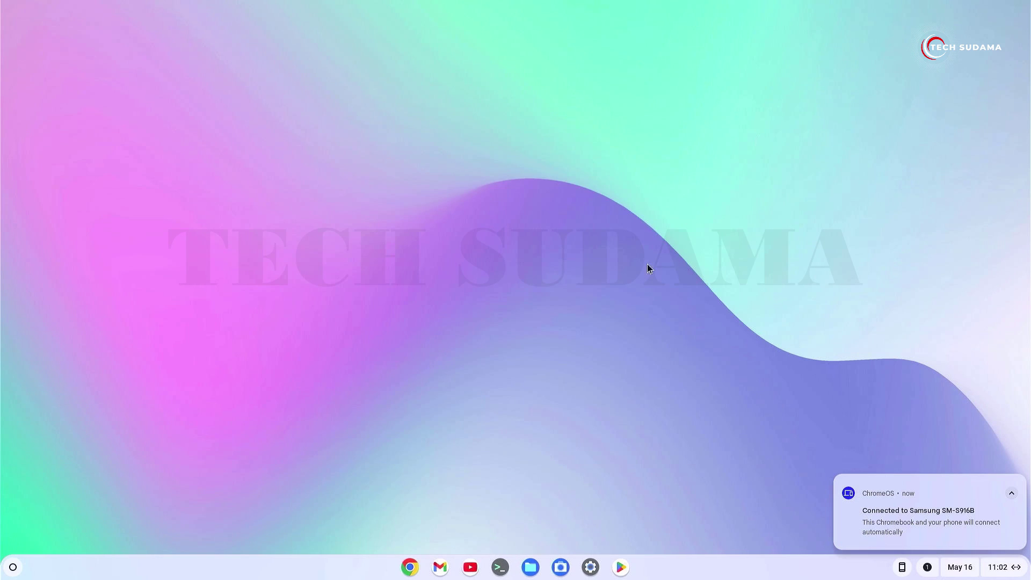